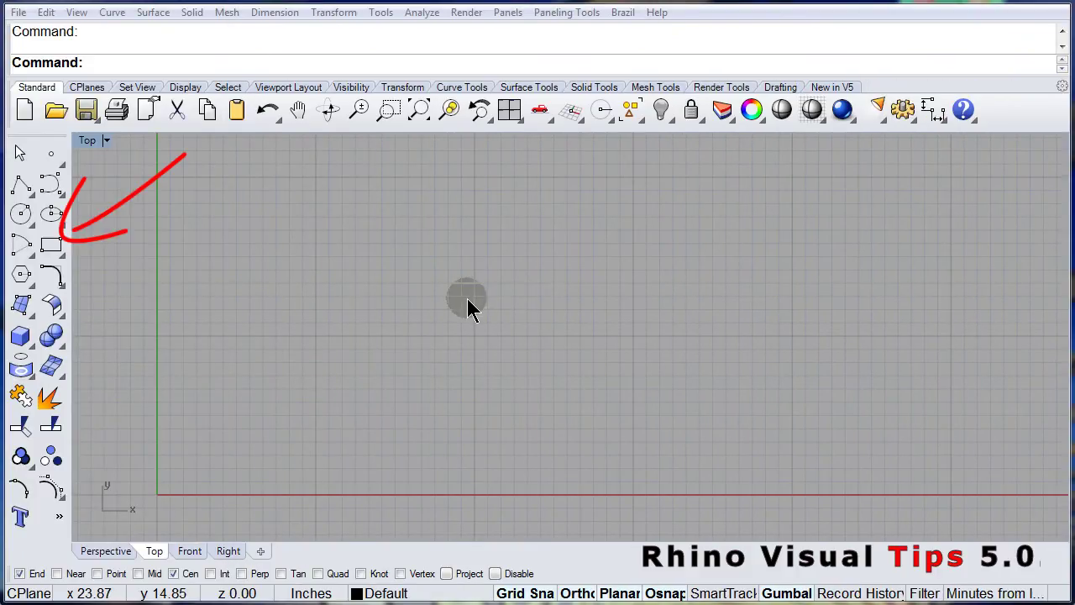
Tear the Rectangle flyout off the left toolbar as a floating five-tool palette.
left_click(53, 244)
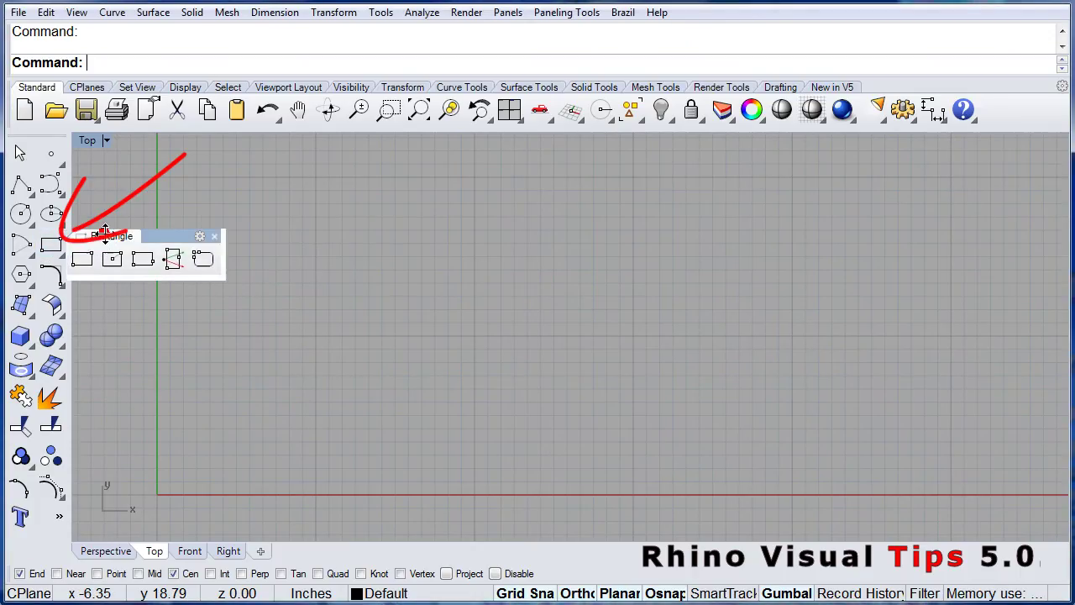
mouse_move(99, 247)
left_mouse_down()
mouse_move(179, 203)
mouse_move(193, 177)
mouse_move(161, 162)
left_mouse_up()
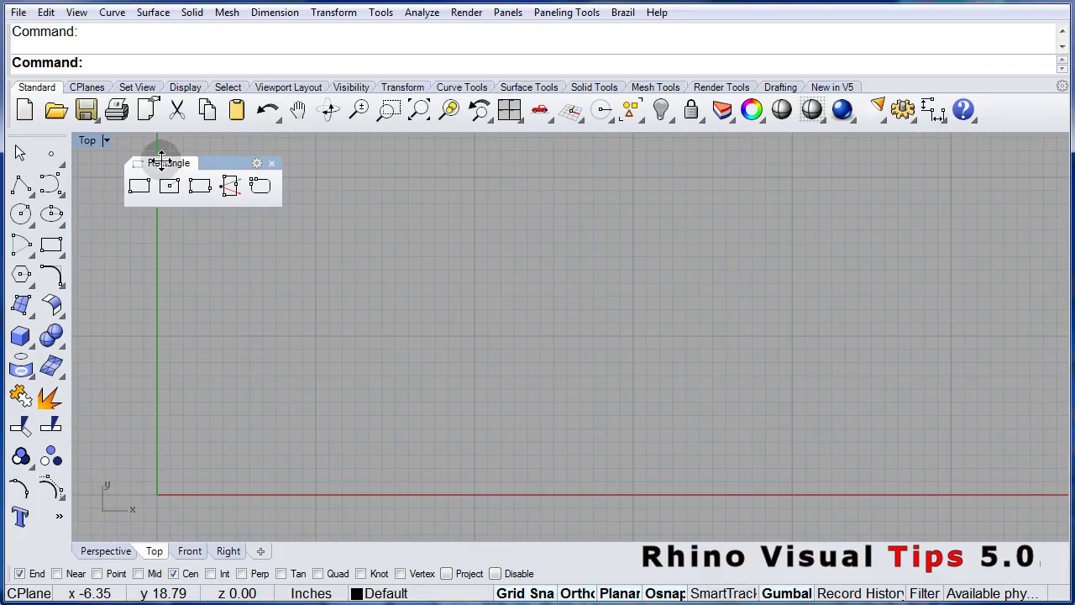
left_click(110, 15)
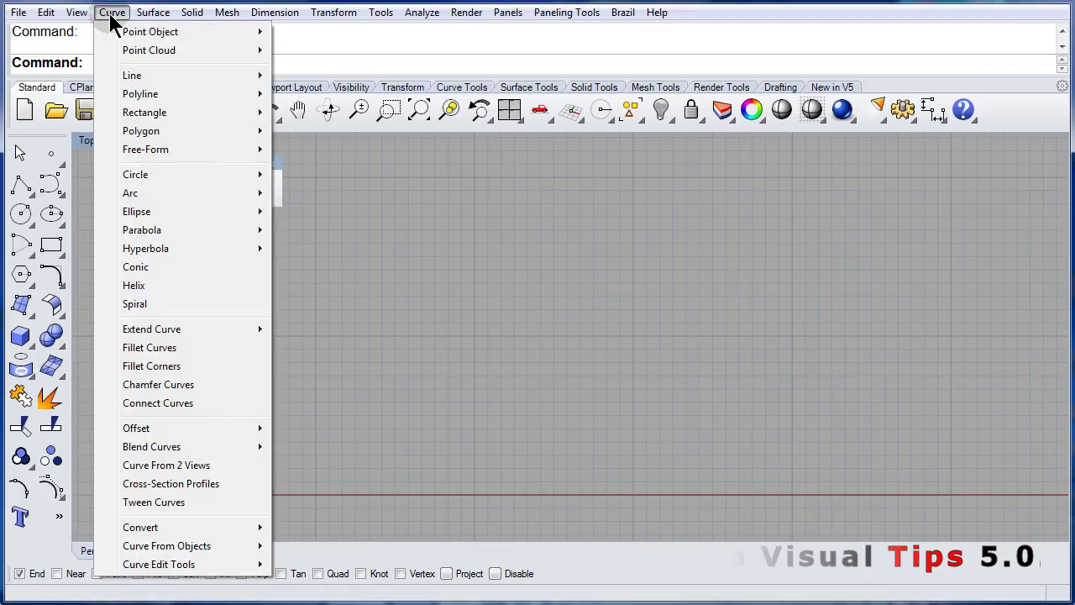
mouse_move(150, 111)
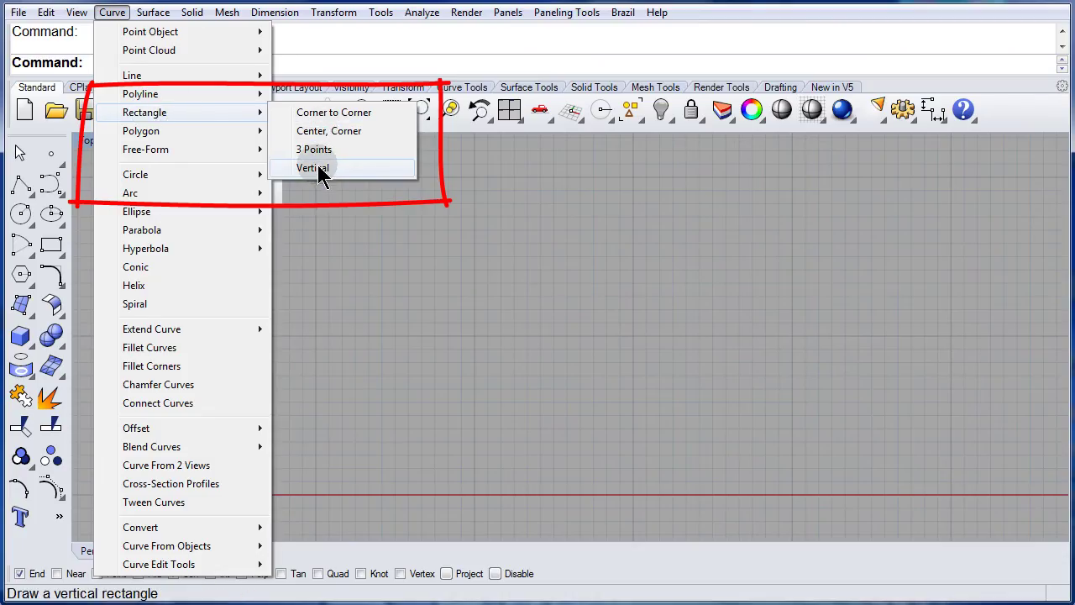
left_click(318, 210)
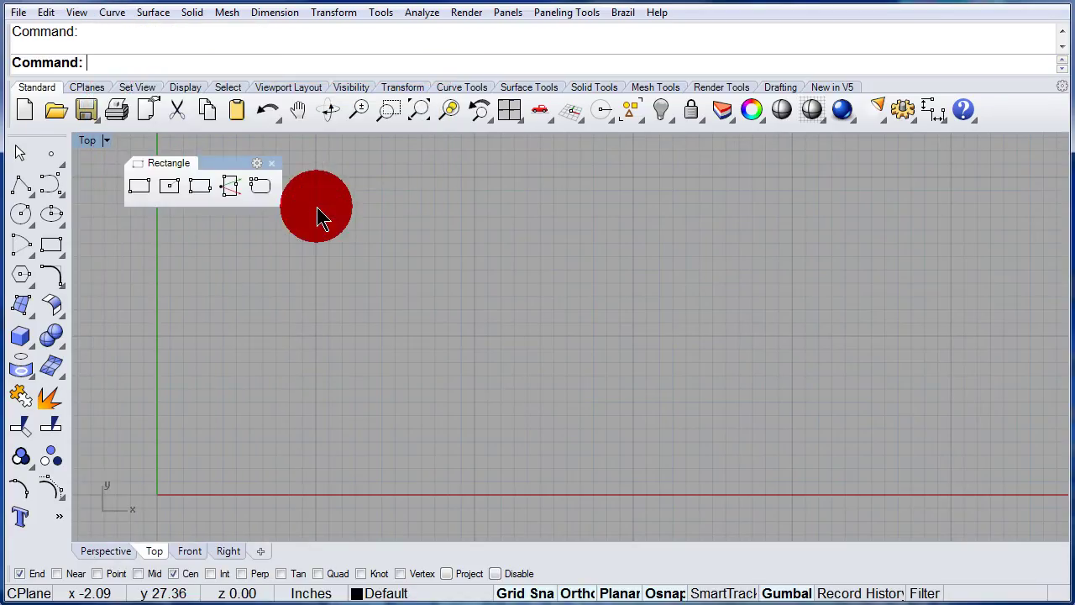
left_click(134, 184)
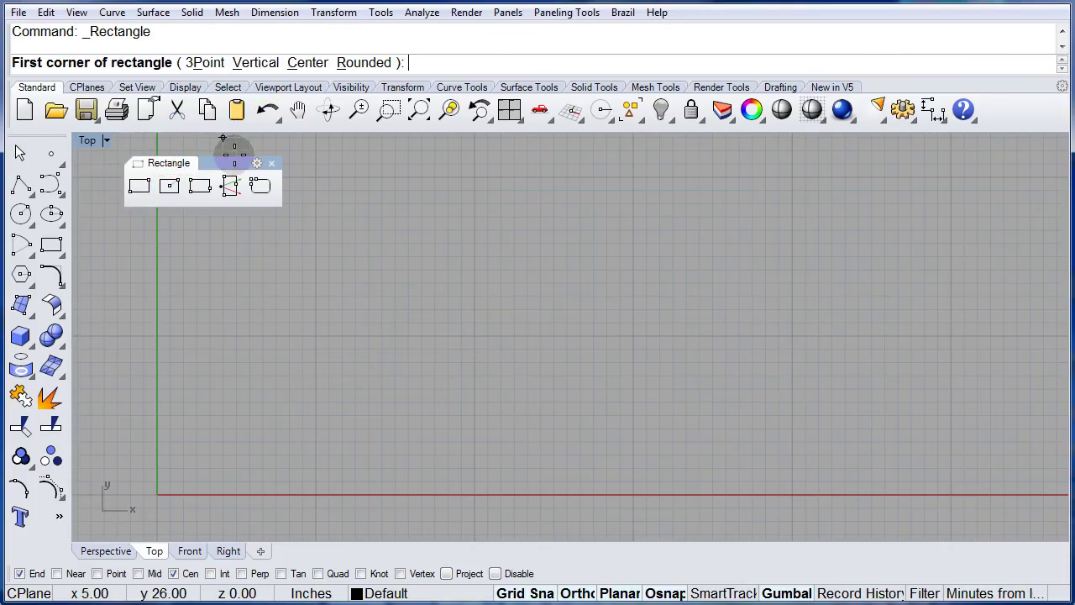
left_click(315, 442)
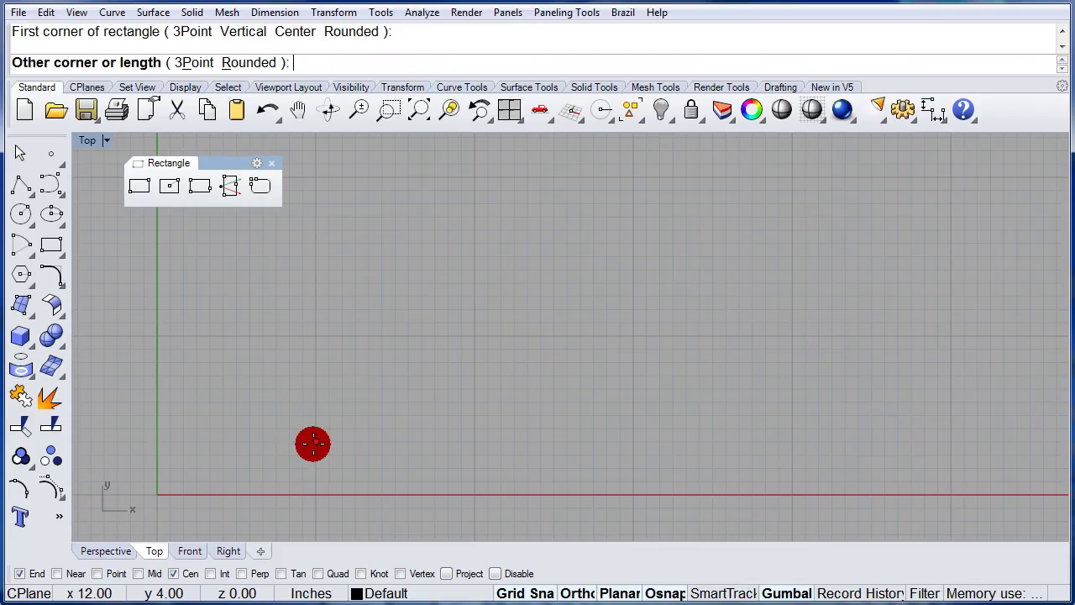
left_click(791, 178)
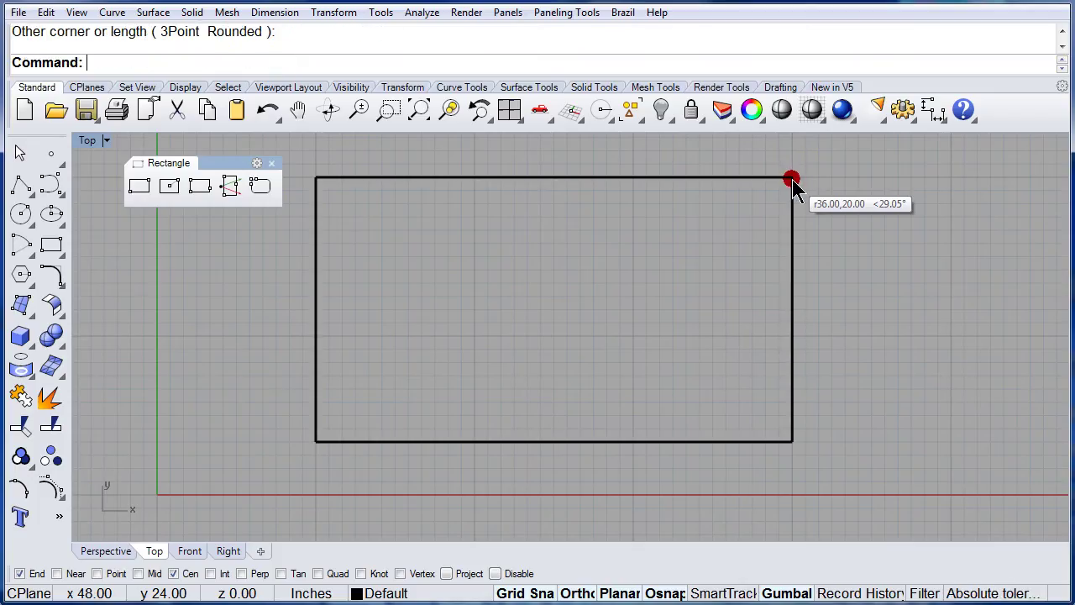
left_click(439, 177)
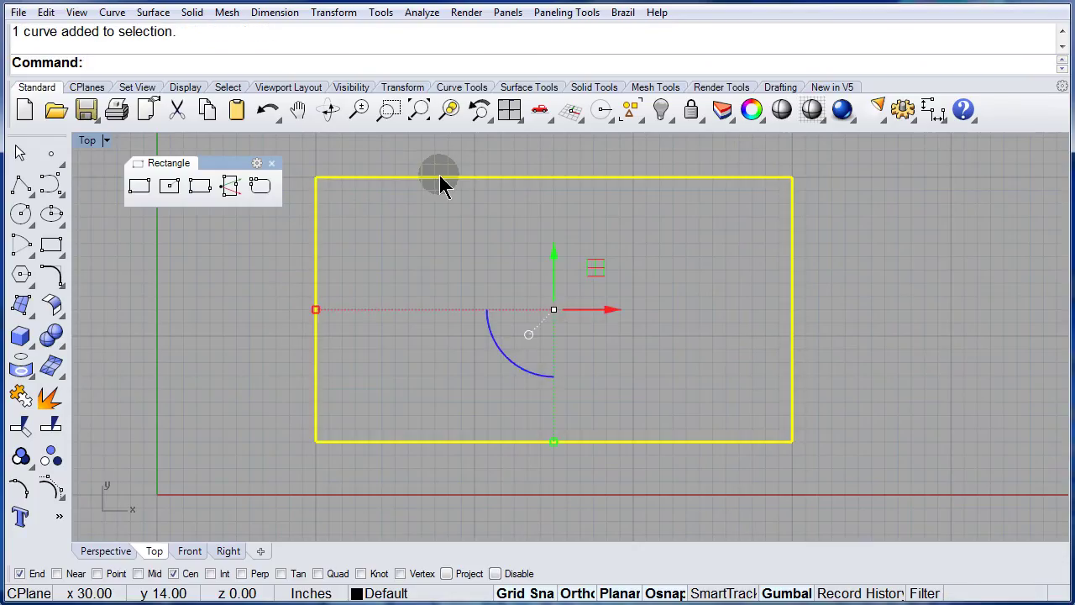
left_click(46, 12)
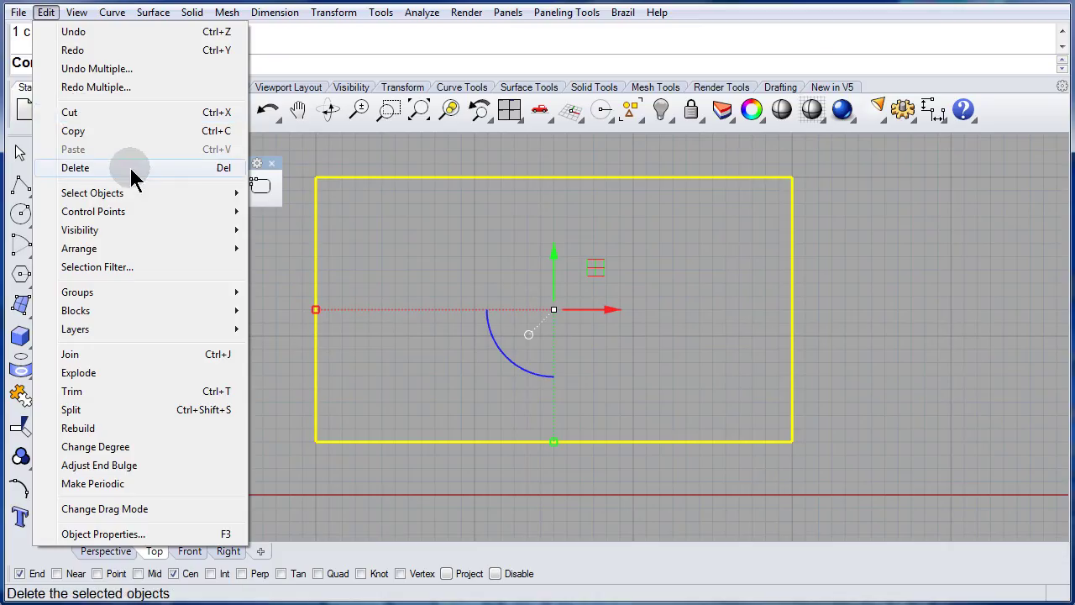
left_click(224, 168)
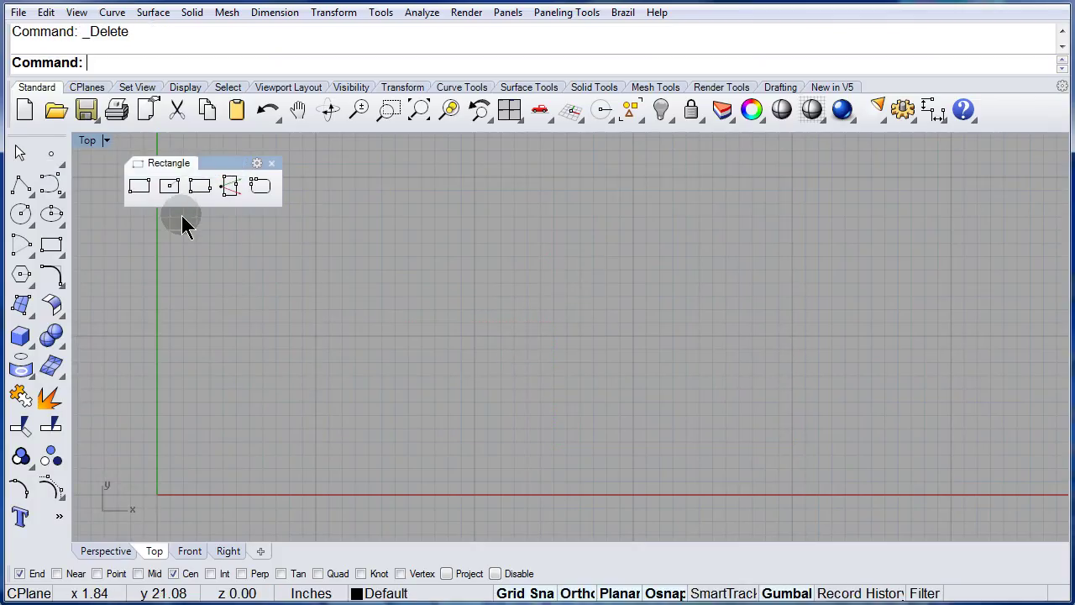
left_click(141, 187)
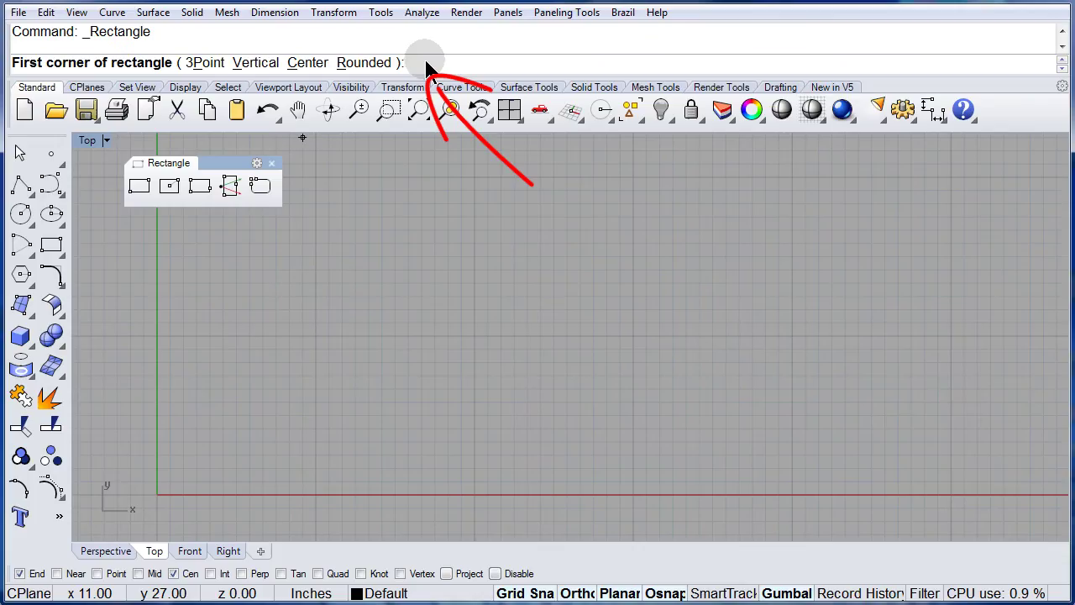
type("5,5")
key("Return")
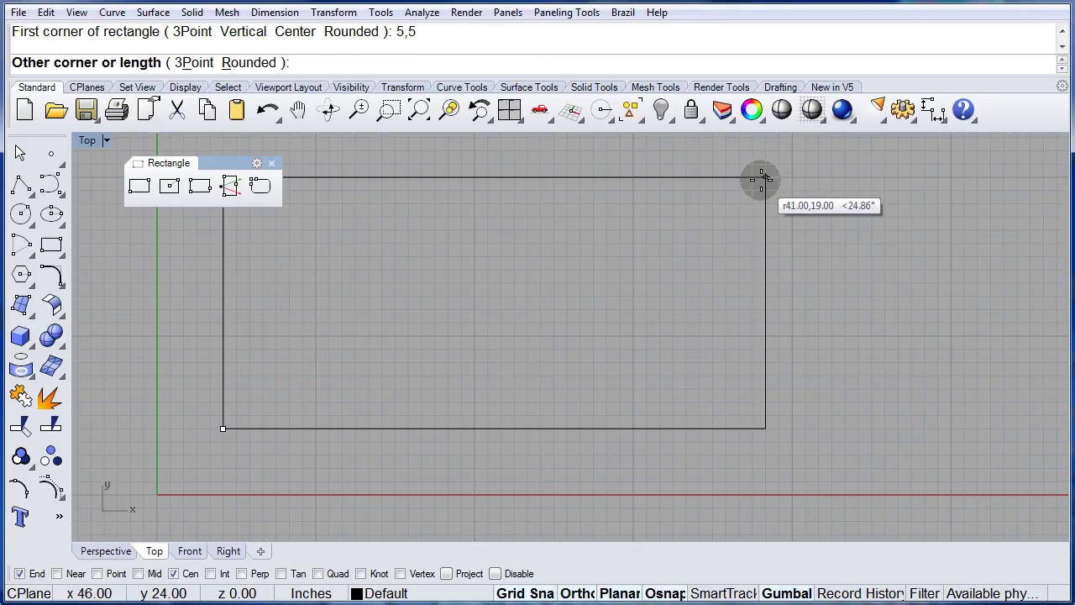
type("40,20")
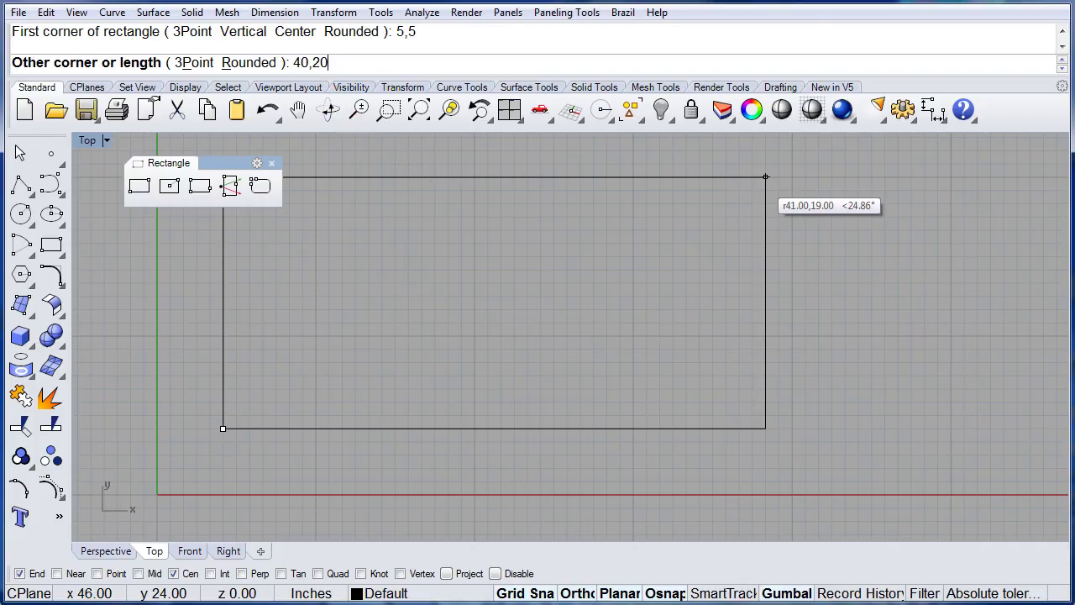
right_click(763, 181)
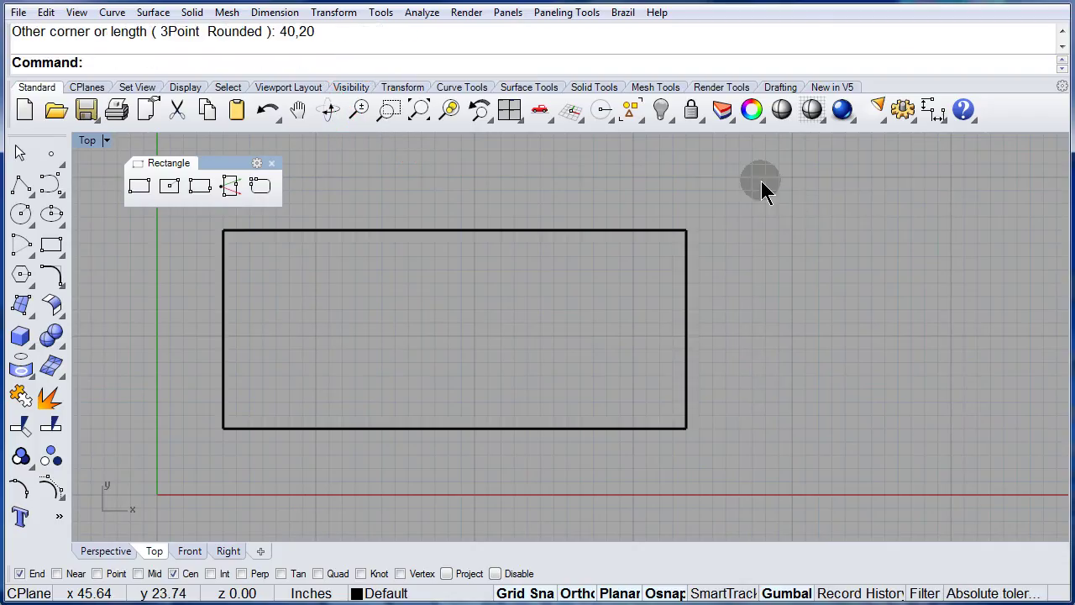
left_click(418, 231)
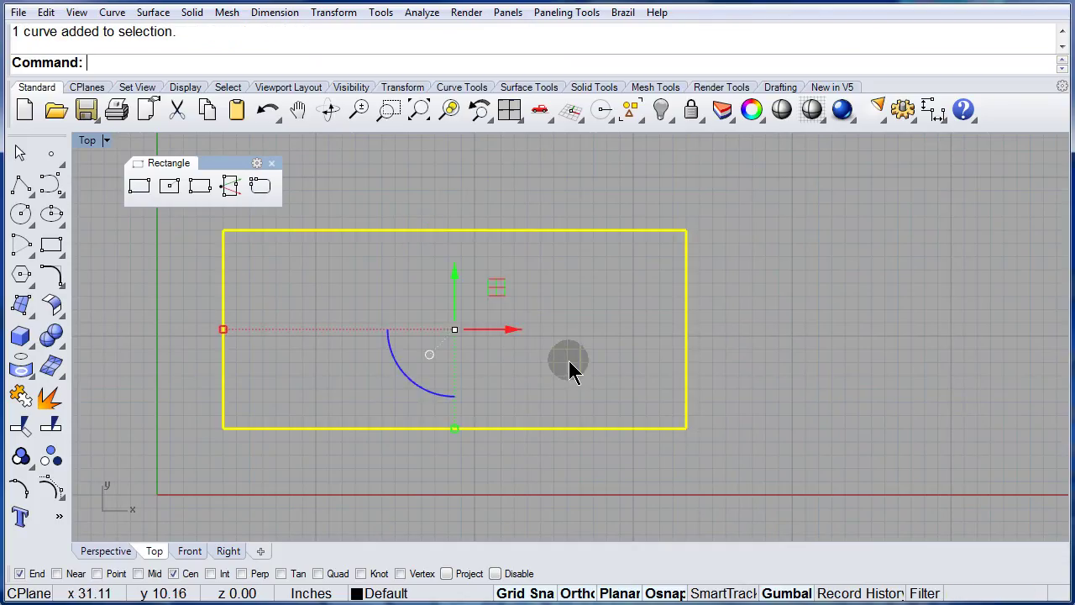
key("Delete")
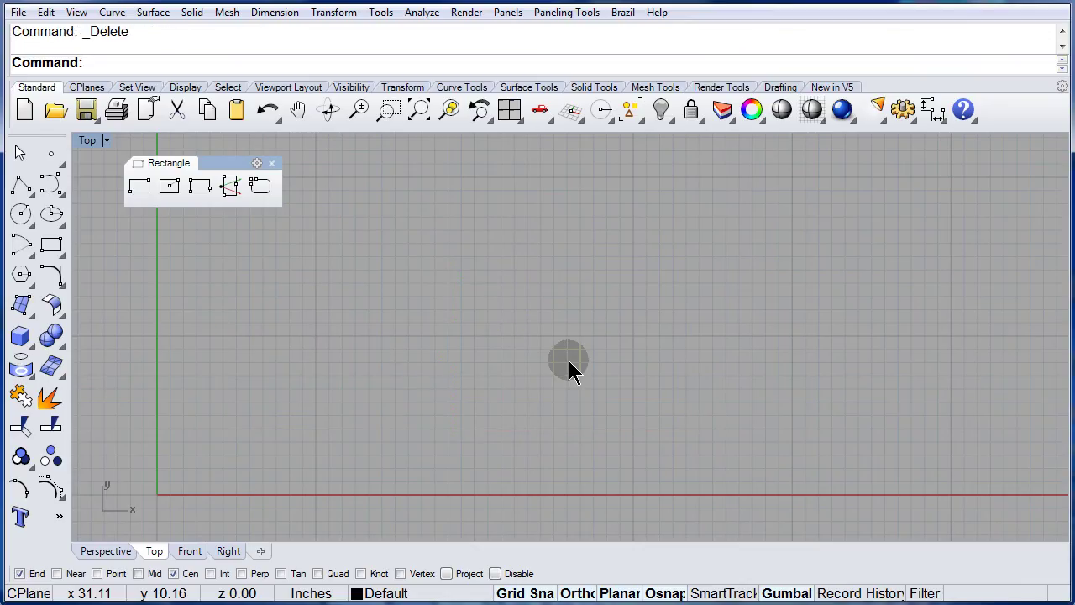
left_click(167, 193)
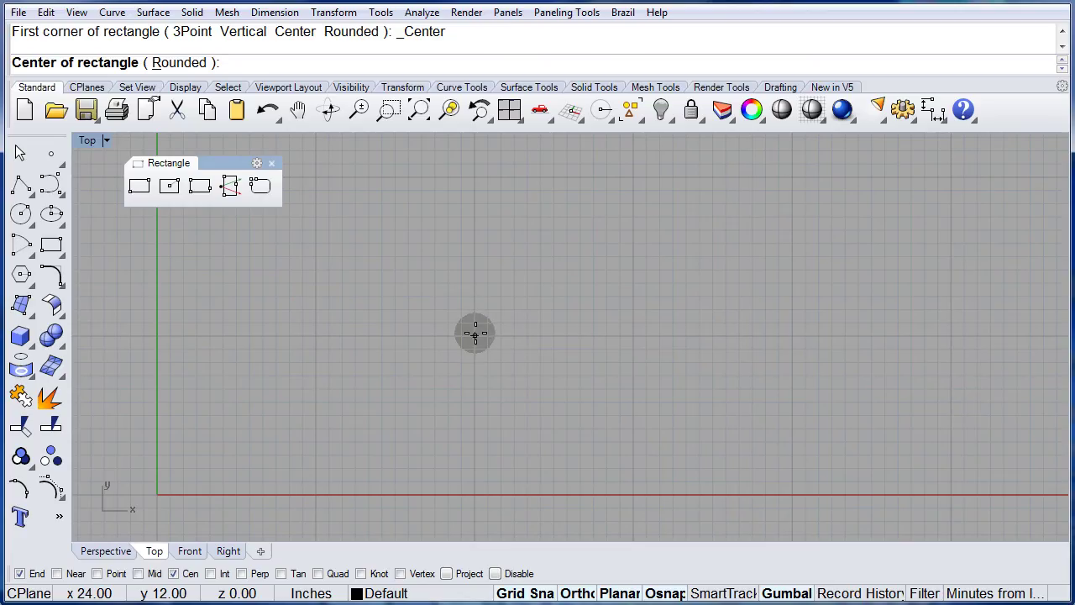
left_click(475, 335)
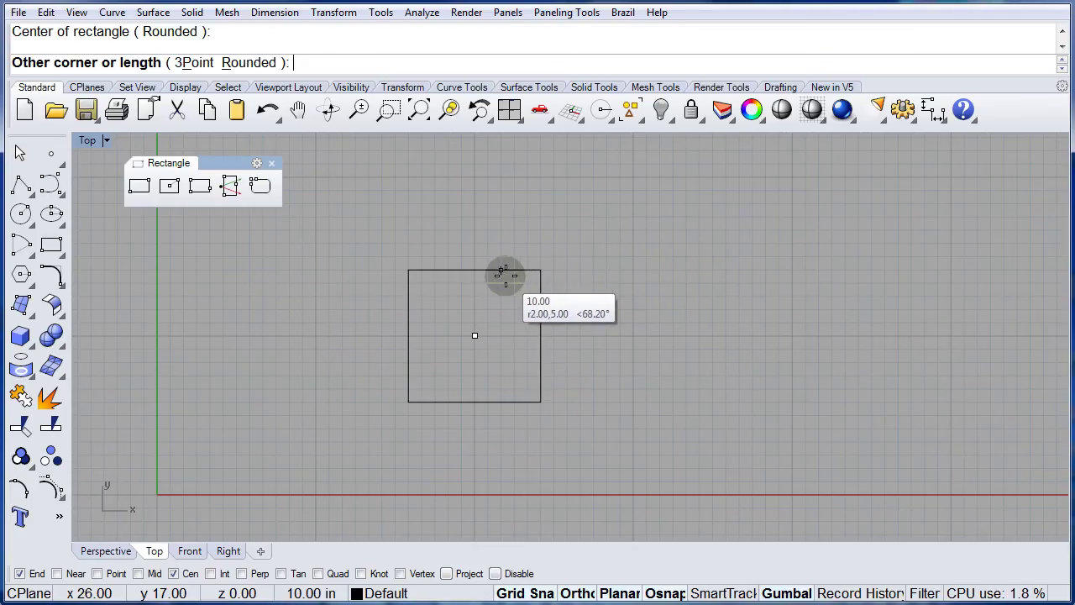
key("shift")
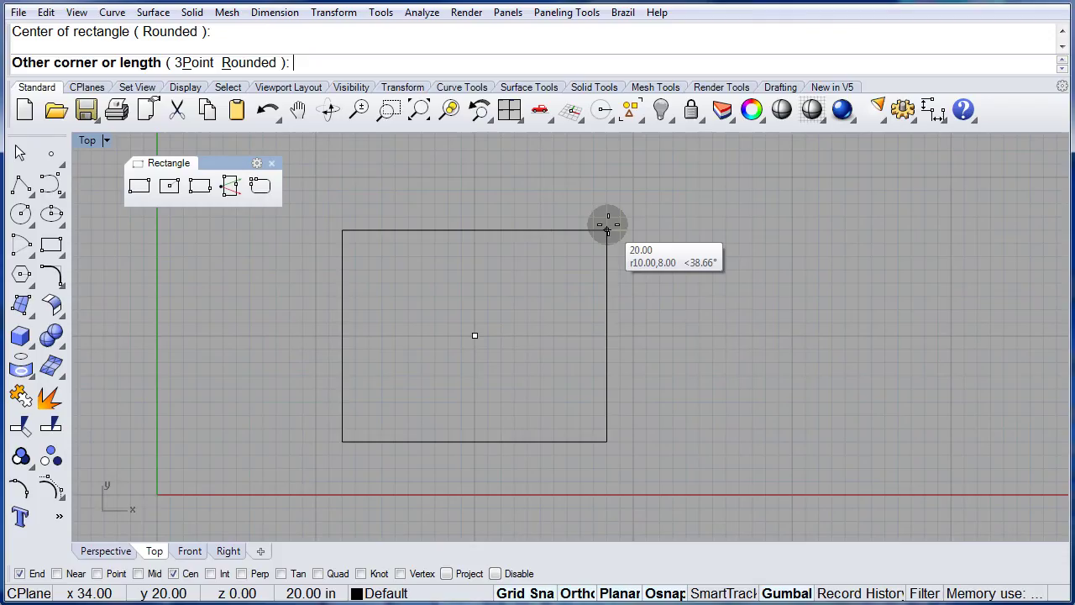
left_click(606, 229)
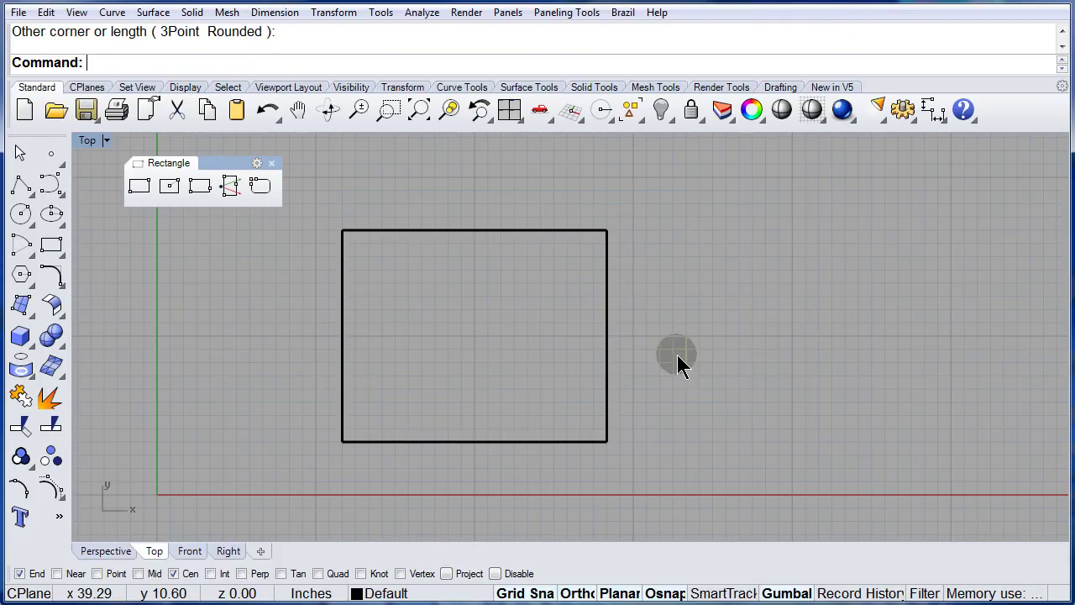
left_click(450, 231)
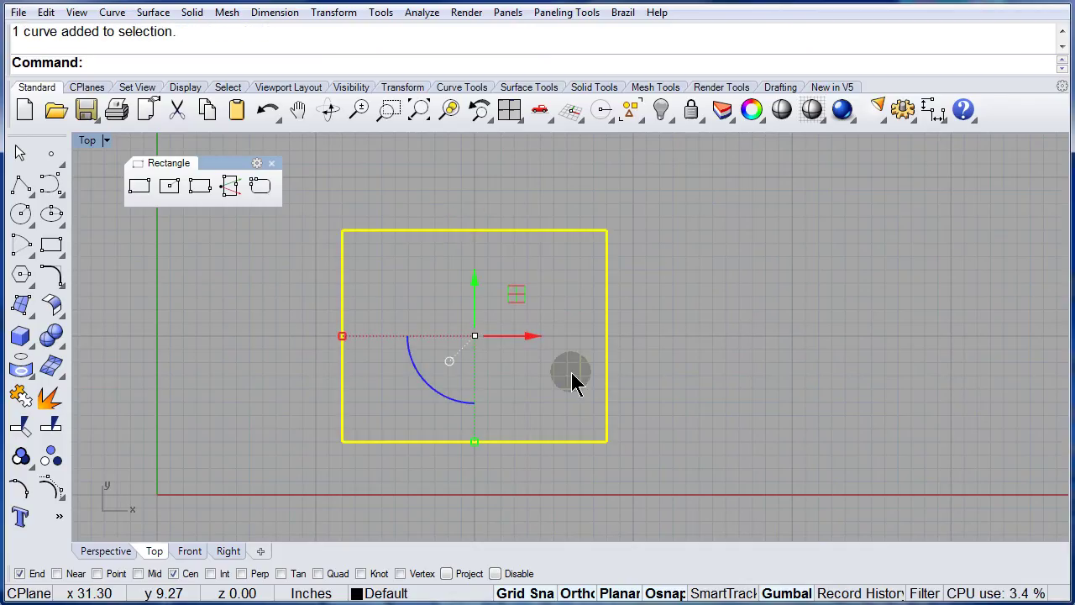
key("Delete")
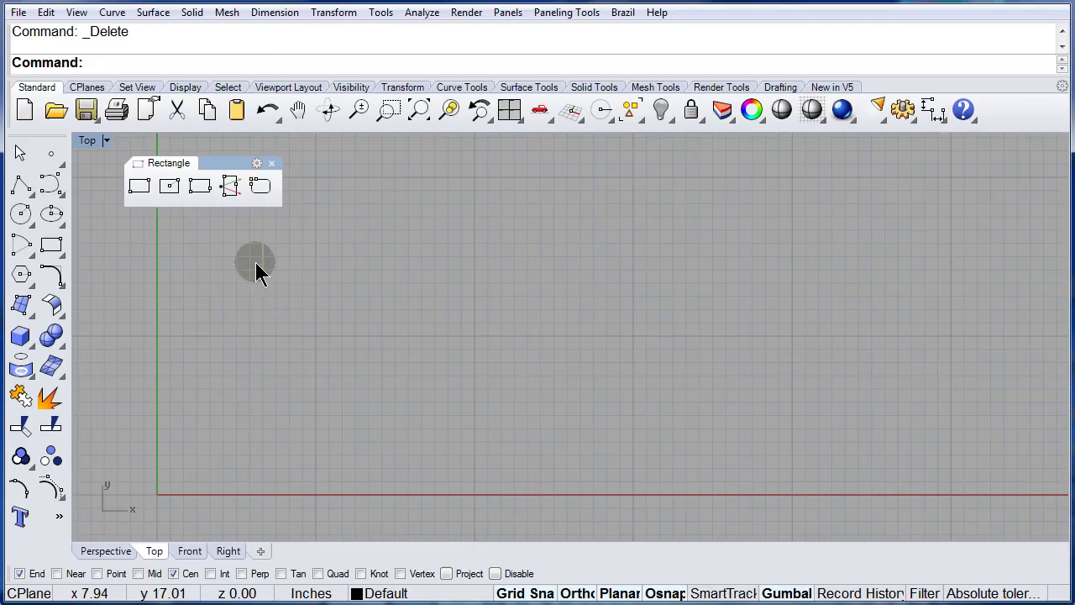
Draw a 4 by 2 rectangle from its centre, left of the Top view's middle, Shift-constrained.
left_click(163, 188)
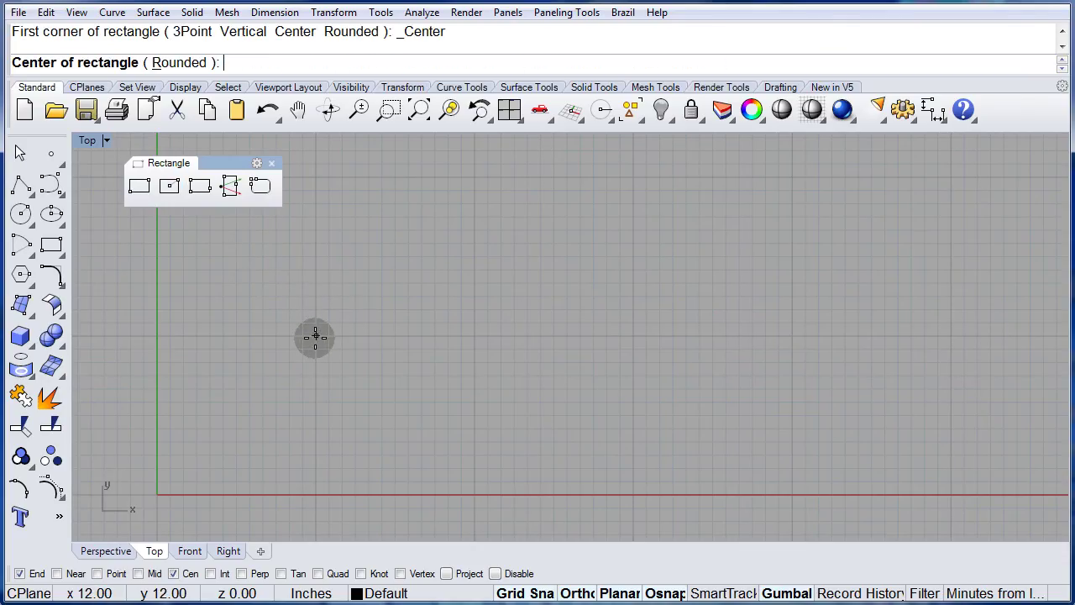
left_click(315, 337)
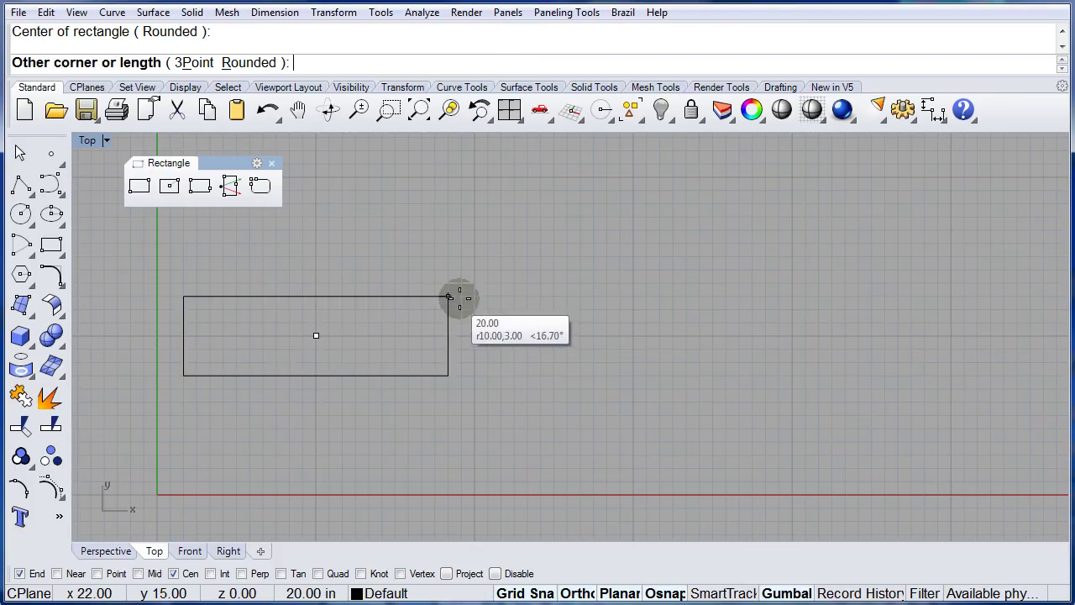
key("shift")
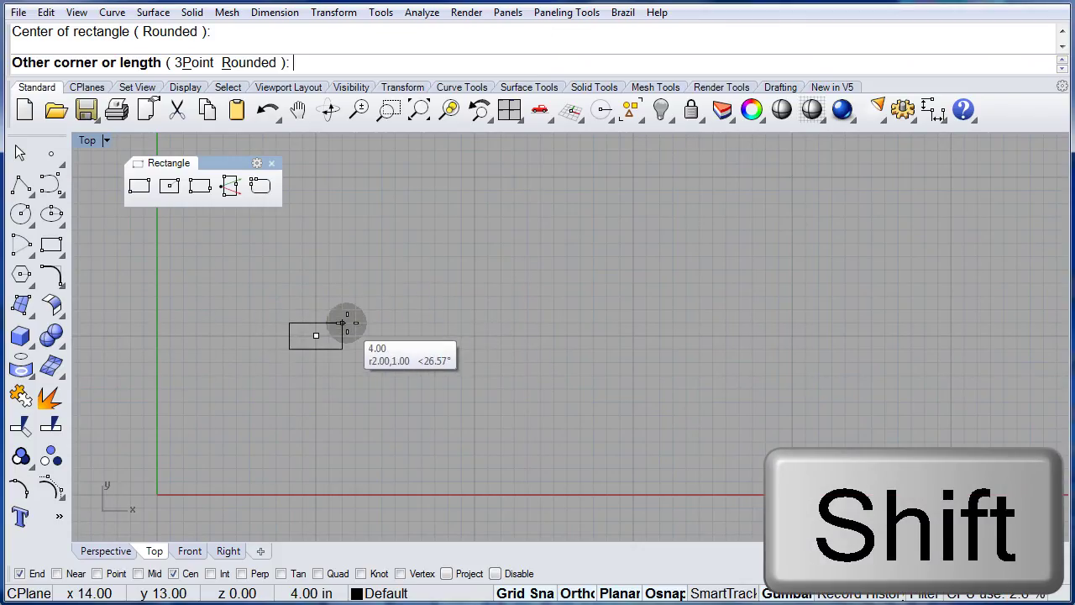
left_click(346, 323)
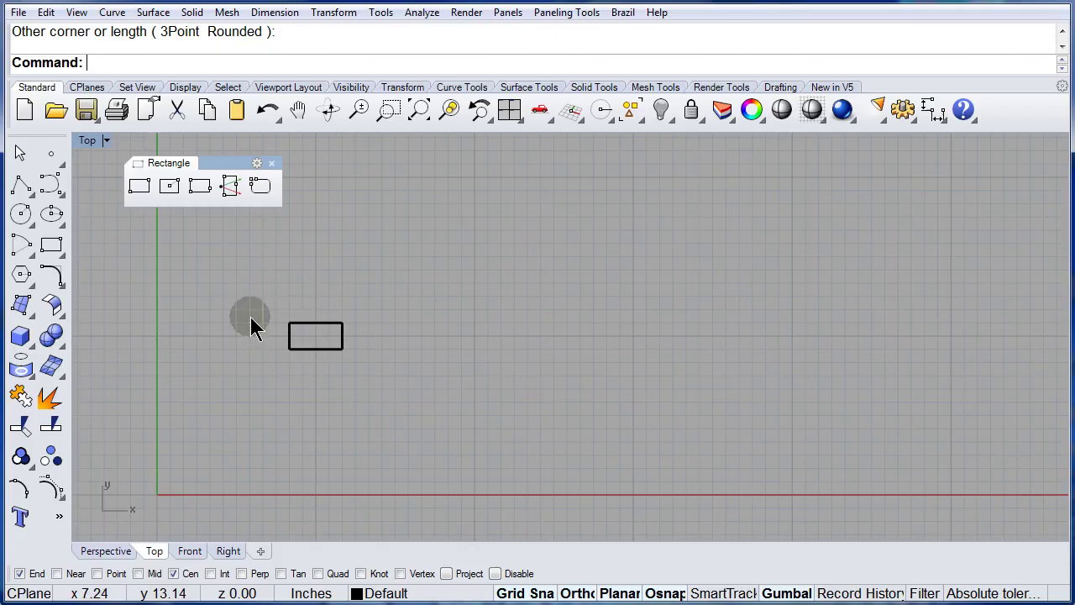
With Ortho off, draw a long tilted three-point rectangle right of the small one.
left_click(200, 193)
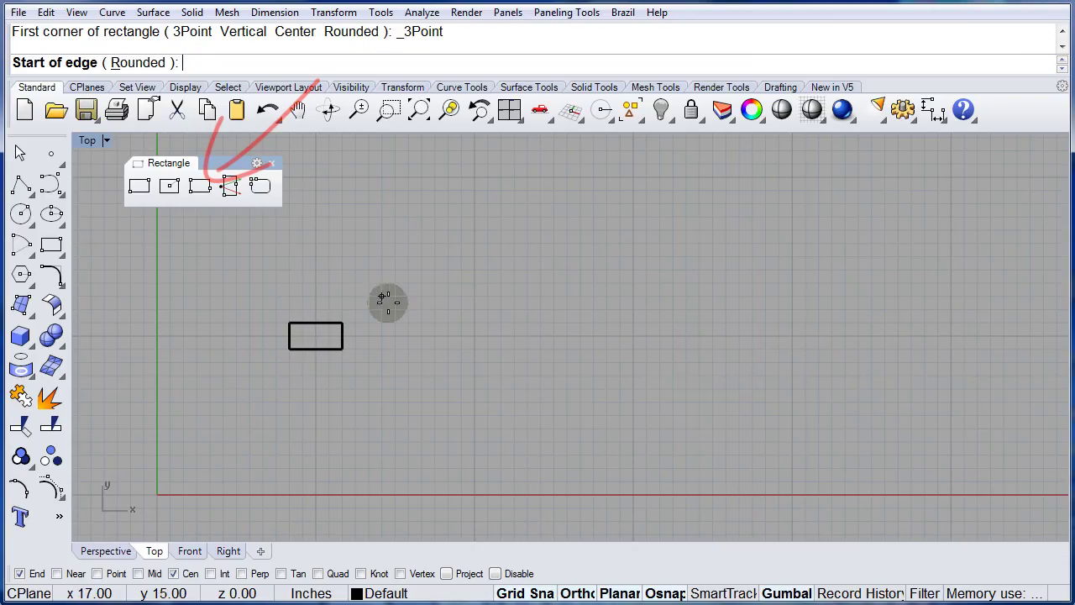
left_click(577, 593)
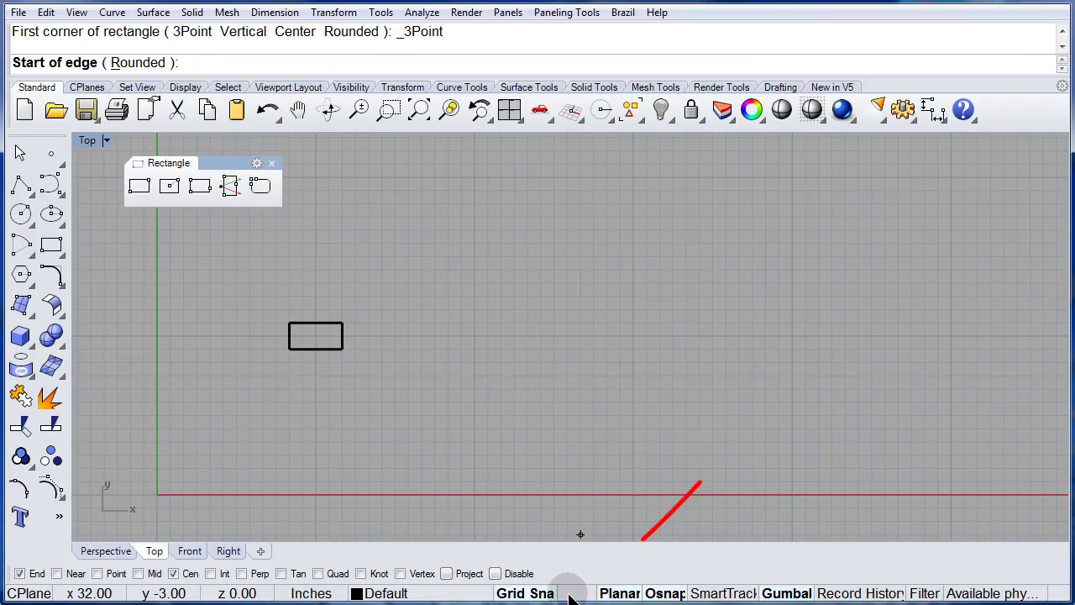
left_click(476, 177)
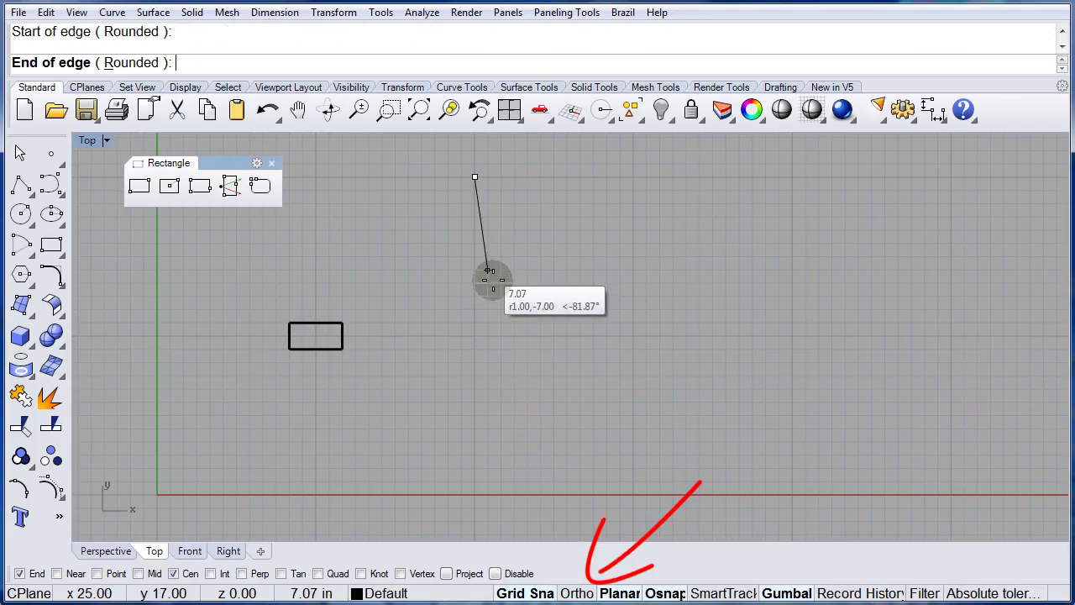
left_click(553, 454)
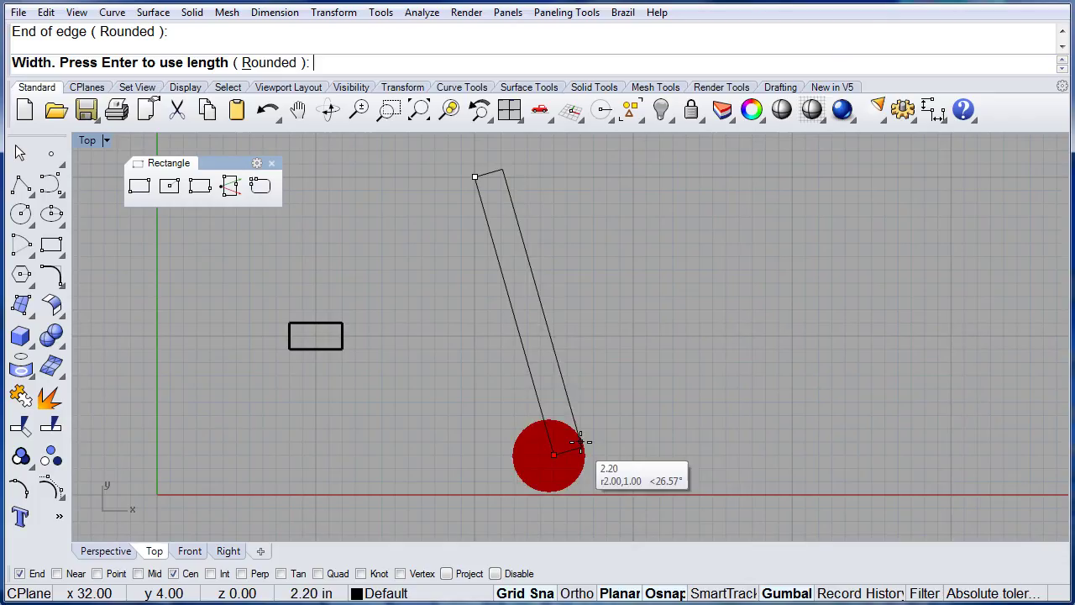
left_click(676, 396)
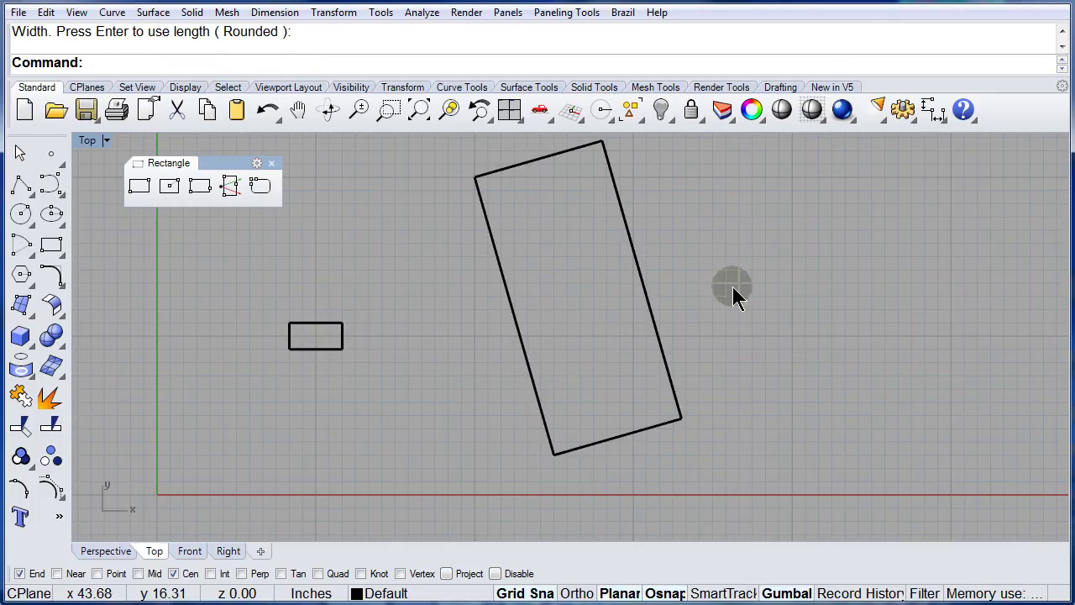
Draw an upright three-point square about 12 wide, then window-select all three rectangles.
left_click(200, 190)
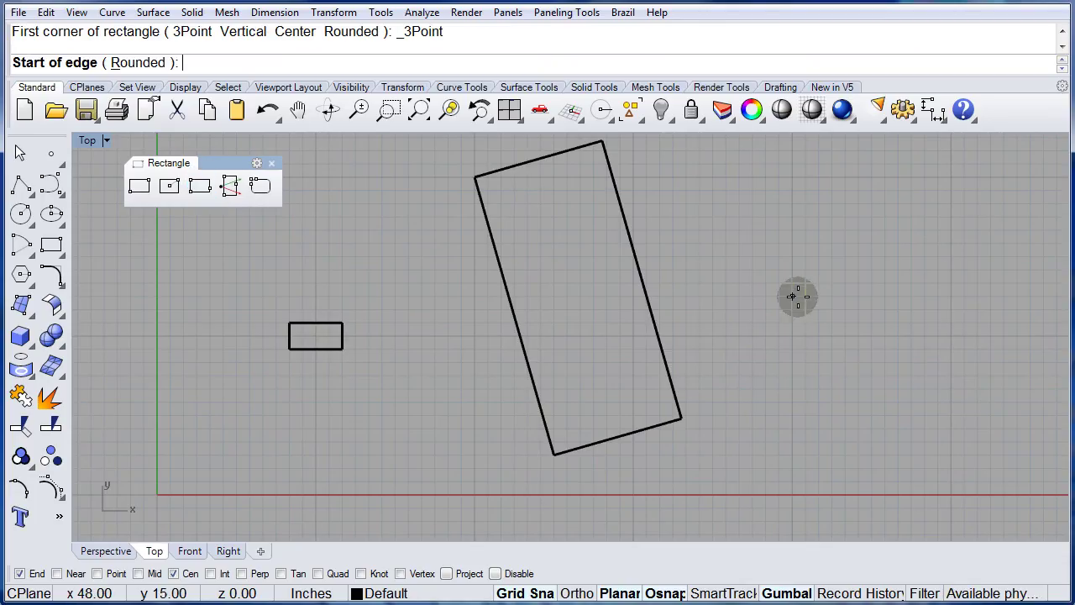
left_click(792, 336)
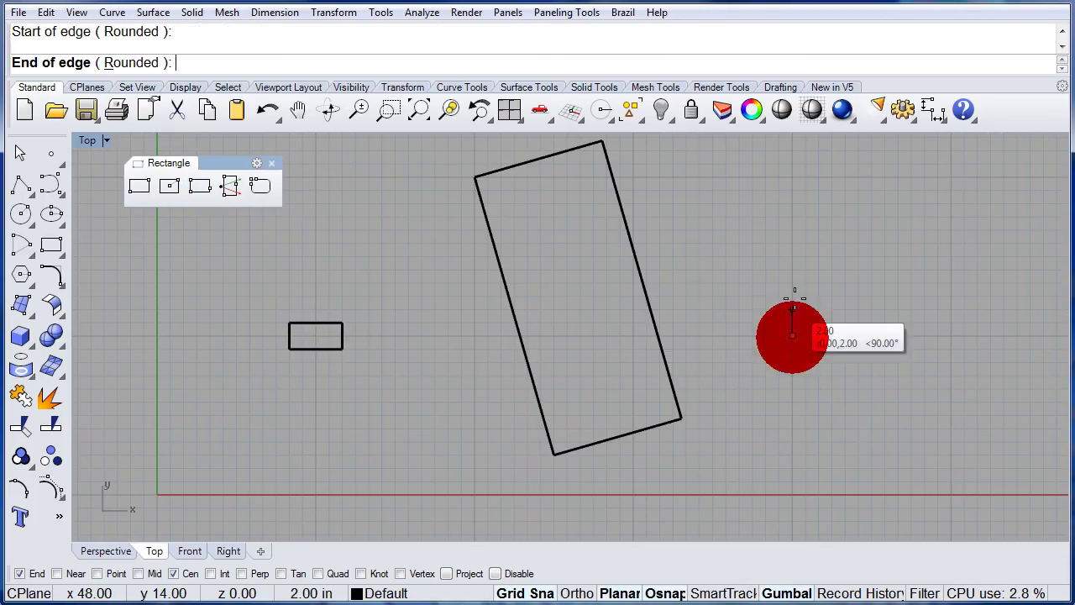
left_click(792, 178)
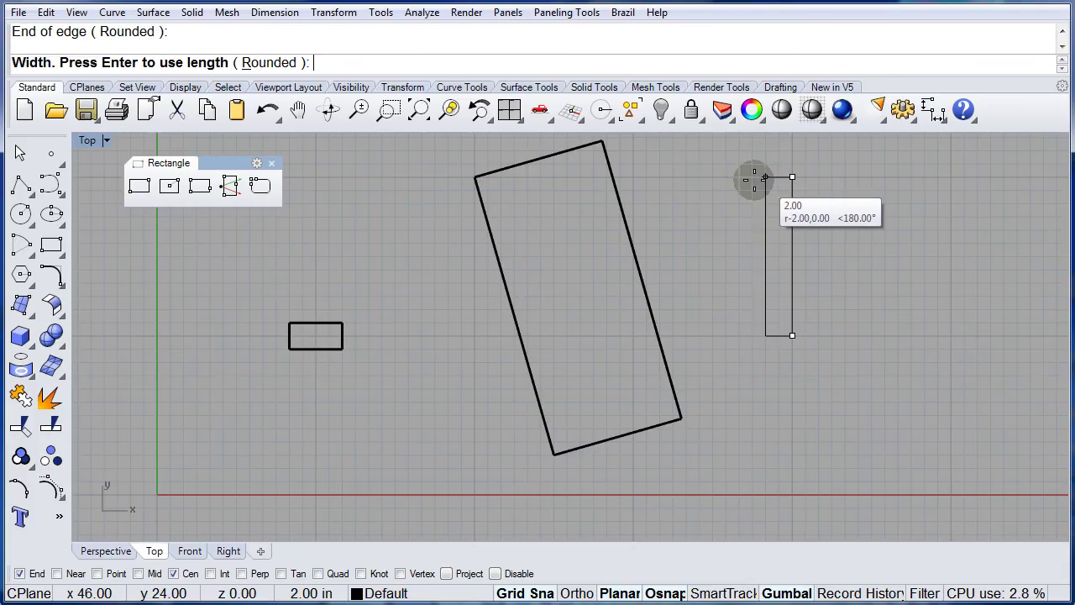
left_click(949, 186)
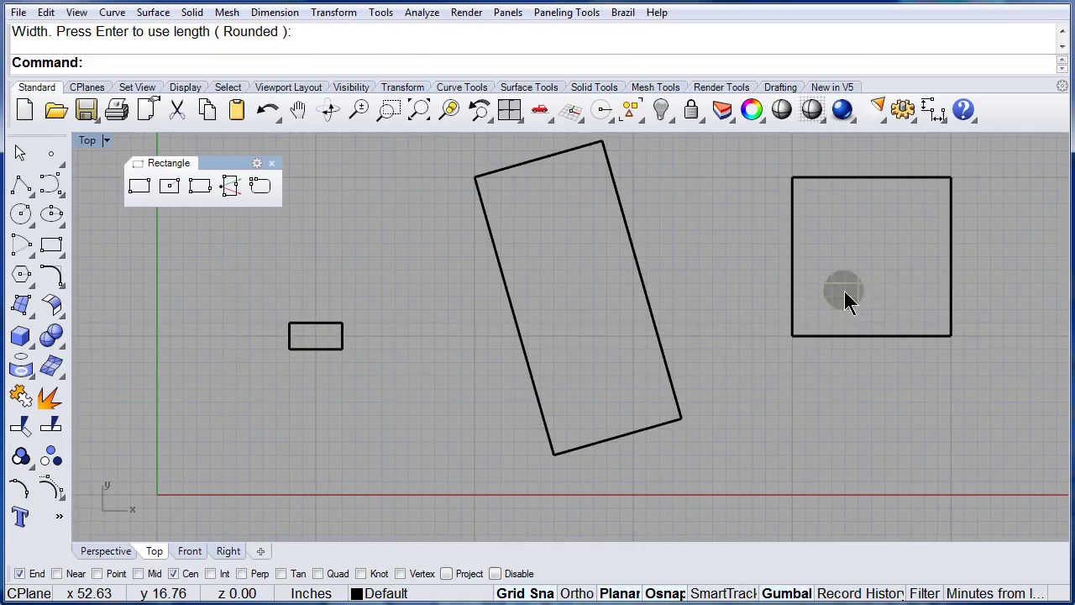
left_click_drag(849, 433, 322, 209)
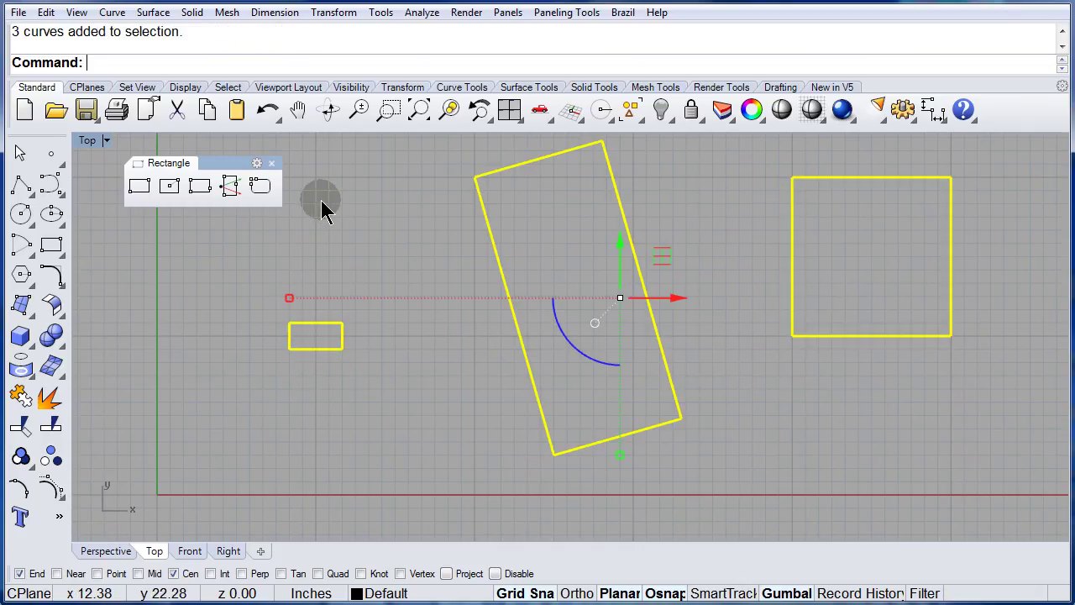
Delete the three selected rectangles with Edit > Delete.
left_click(46, 15)
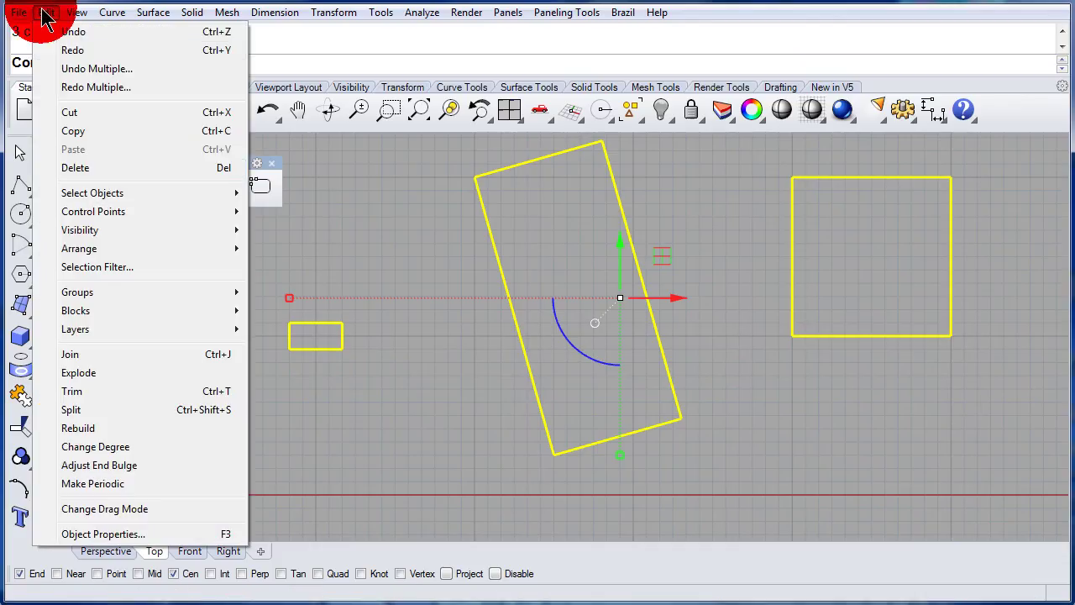
left_click(98, 168)
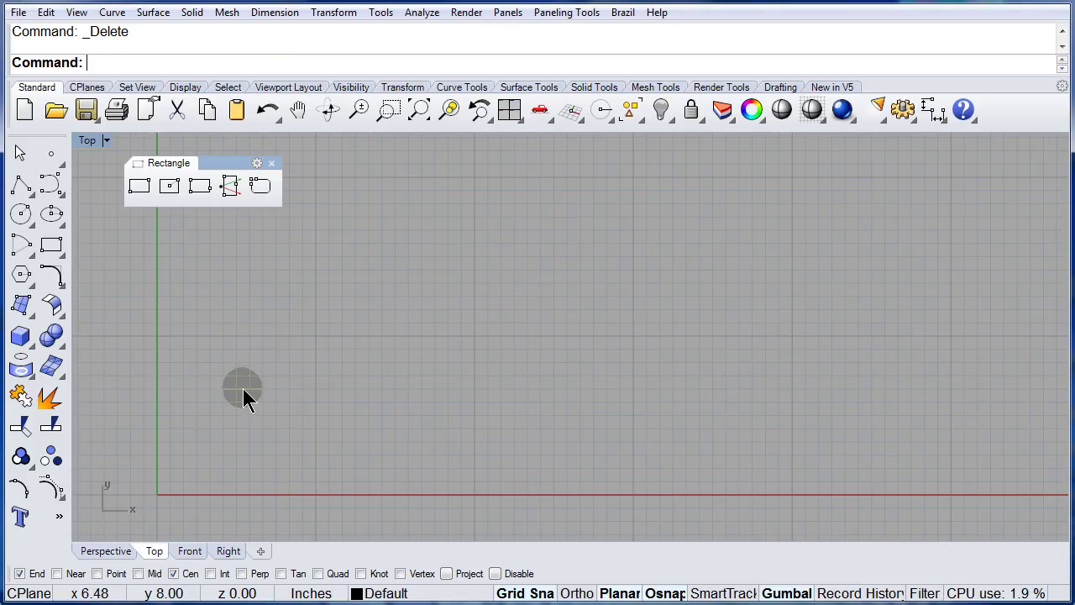
left_click(261, 187)
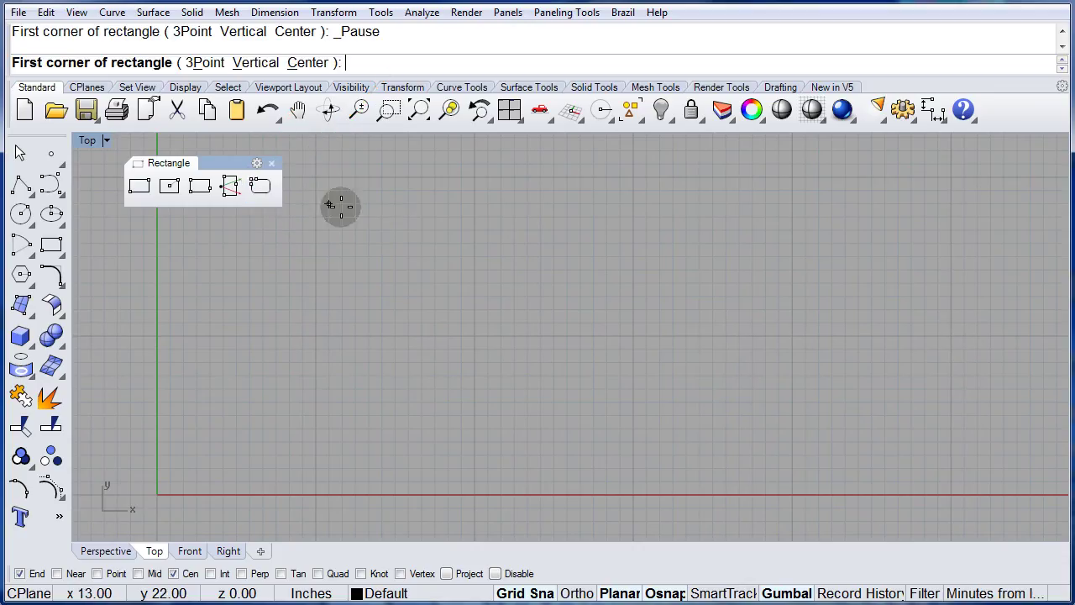
left_click(395, 177)
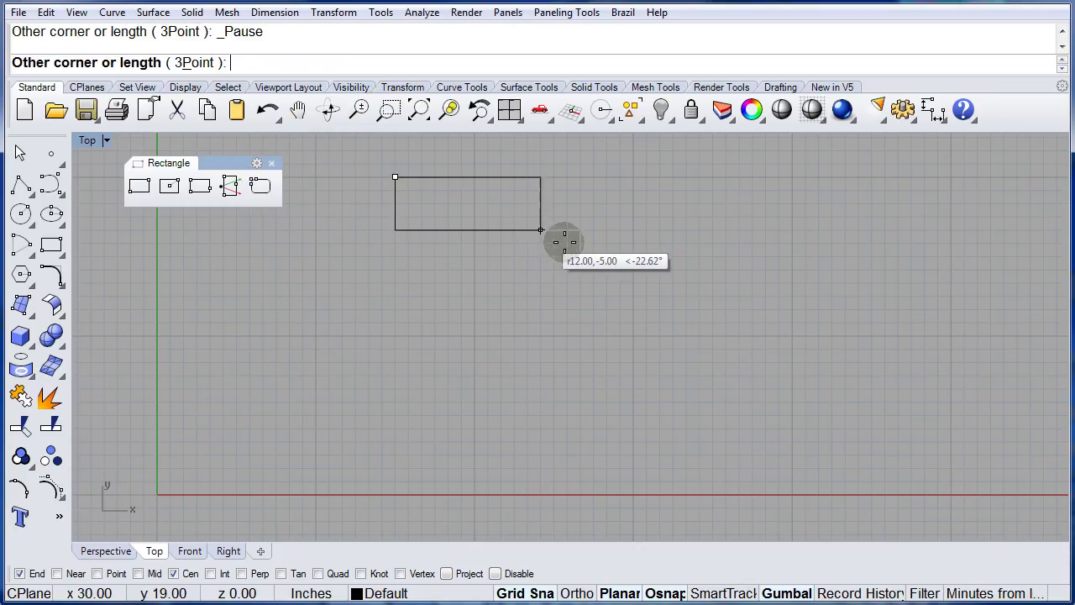
left_click(898, 428)
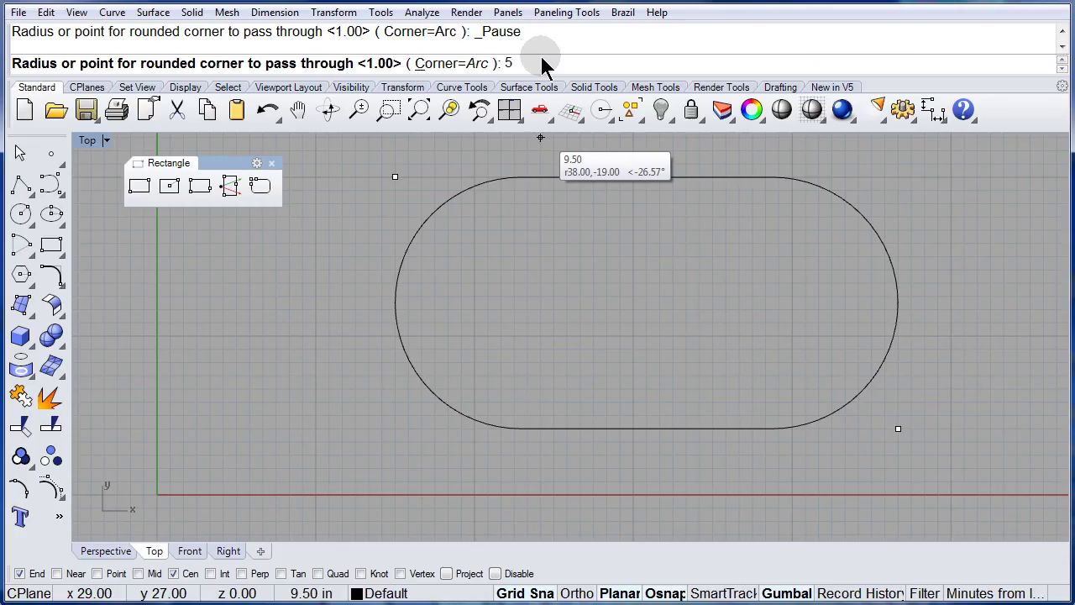
key("Return")
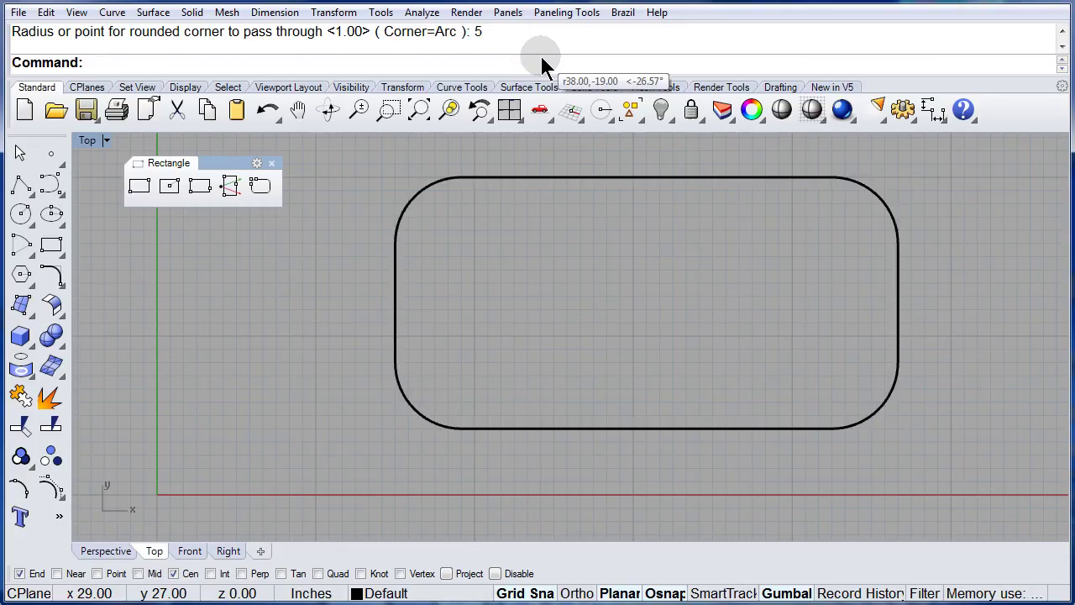
left_click(612, 179)
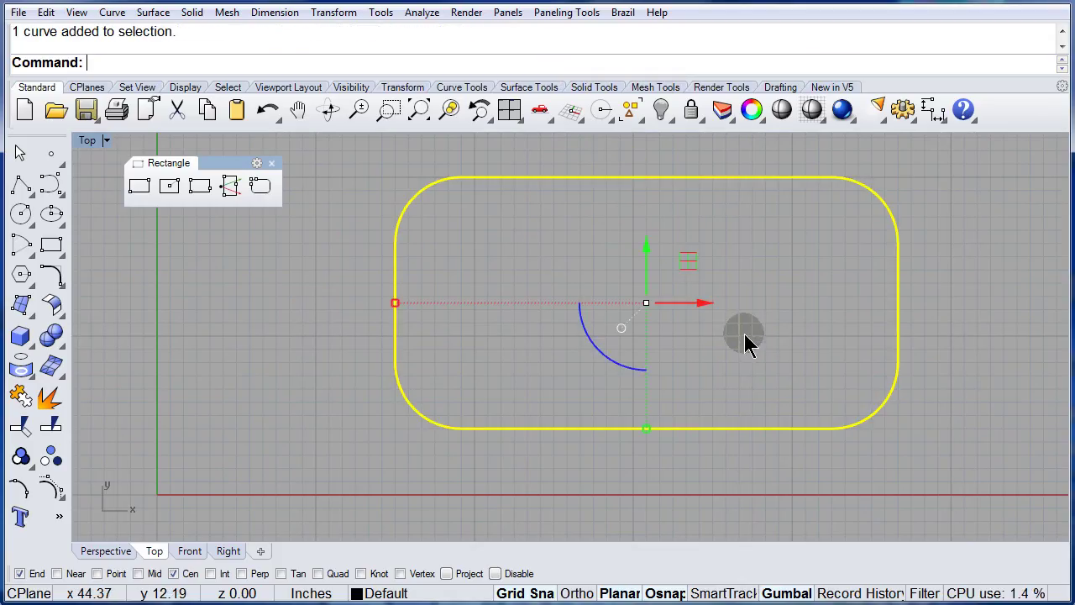
key("Delete")
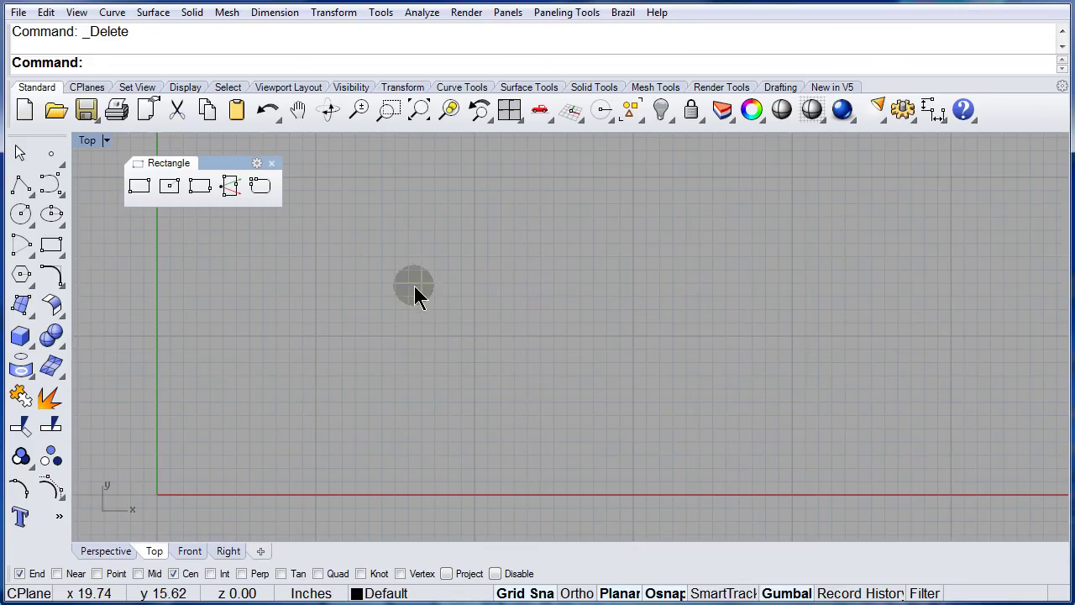
Draw a rectangle with conic rounded corners, Grid Snap off, then undo it.
left_click(260, 192)
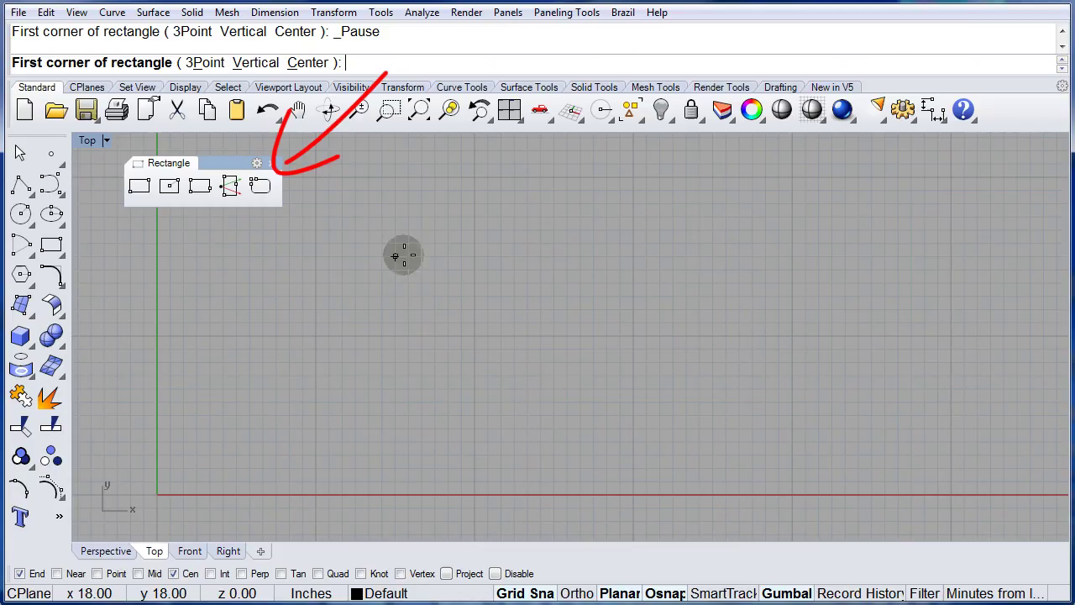
left_click(409, 204)
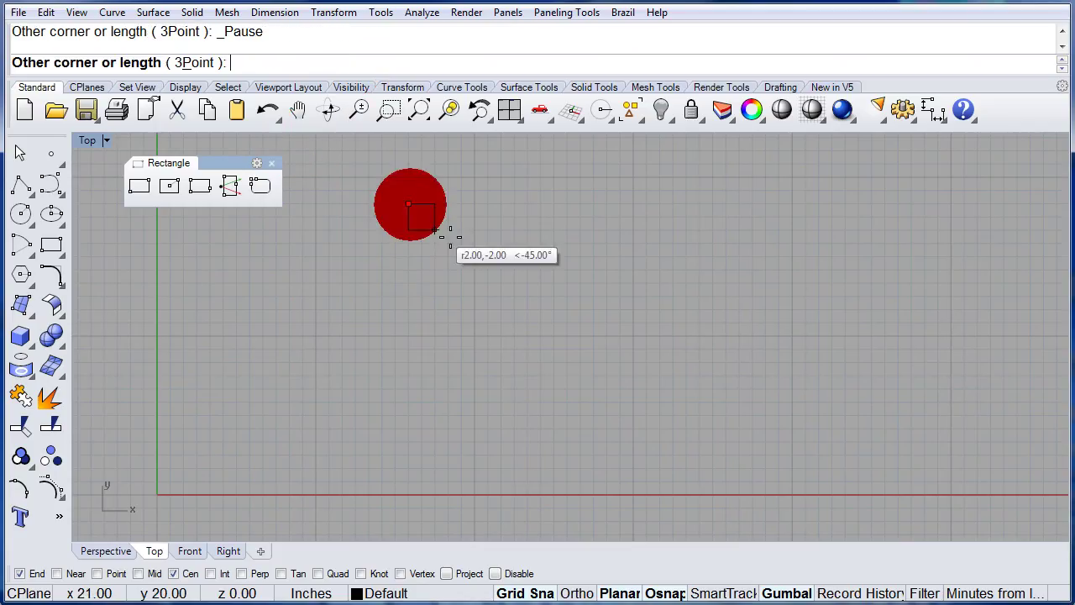
left_click(951, 443)
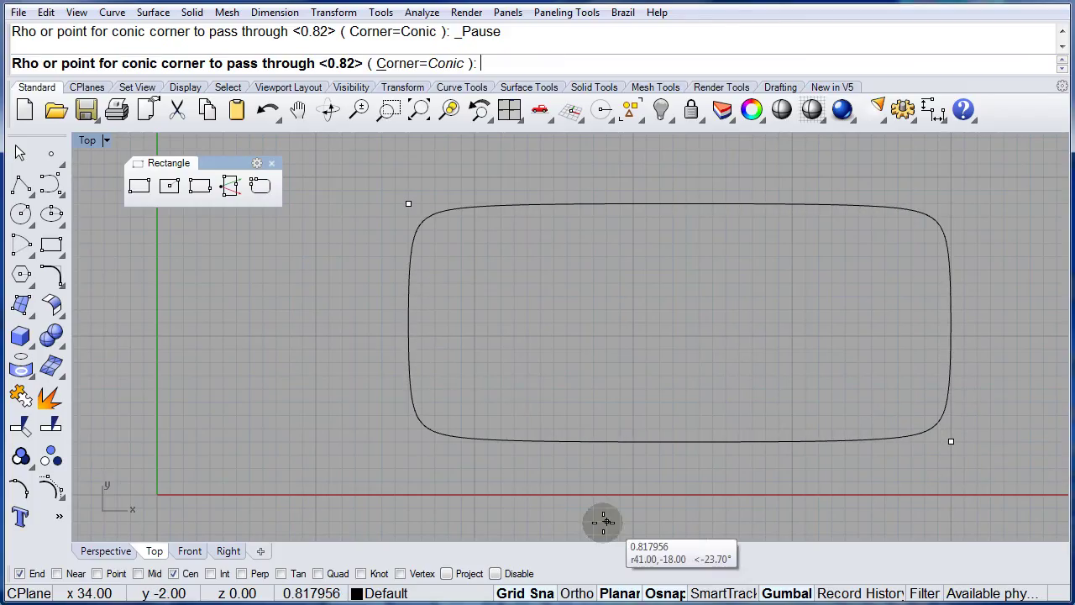
left_click(515, 594)
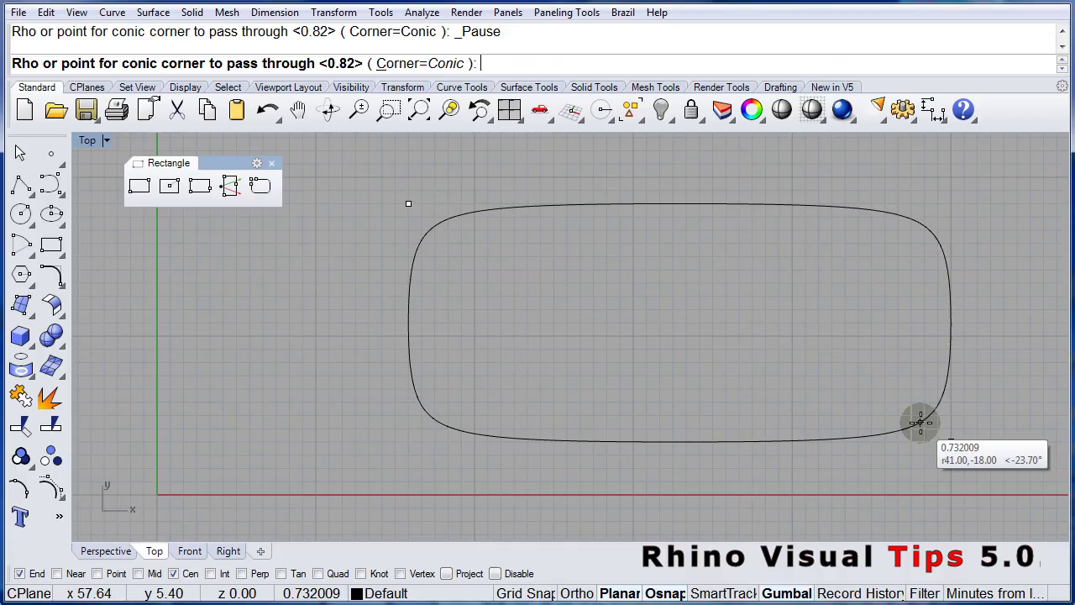
left_click(924, 424)
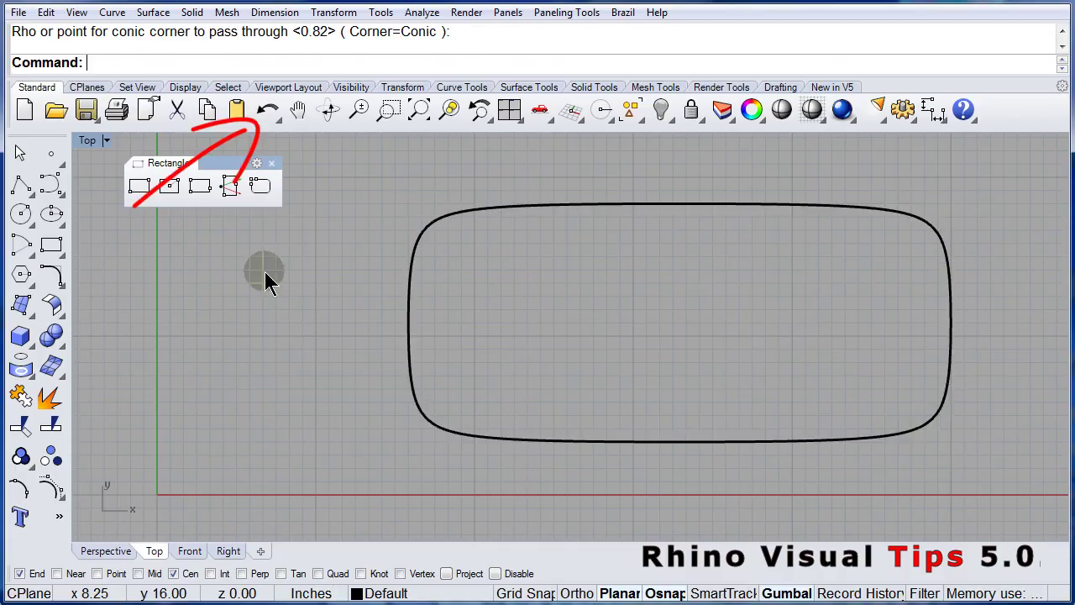
left_click(268, 115)
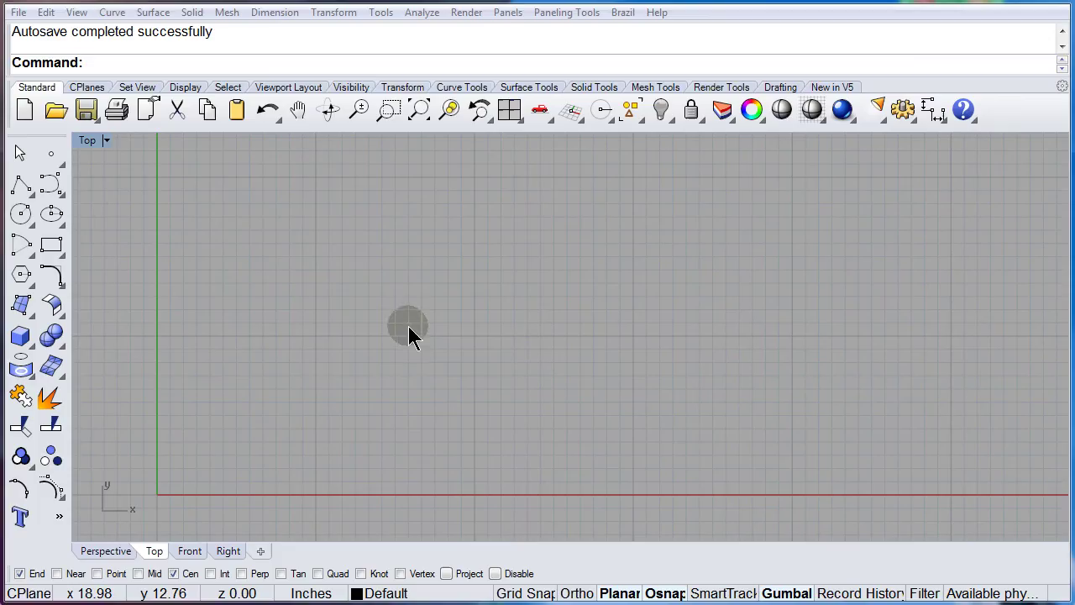
Reopen the Rectangle palette and show an orbited, zoomed-in Perspective view of the grid.
left_click(409, 331)
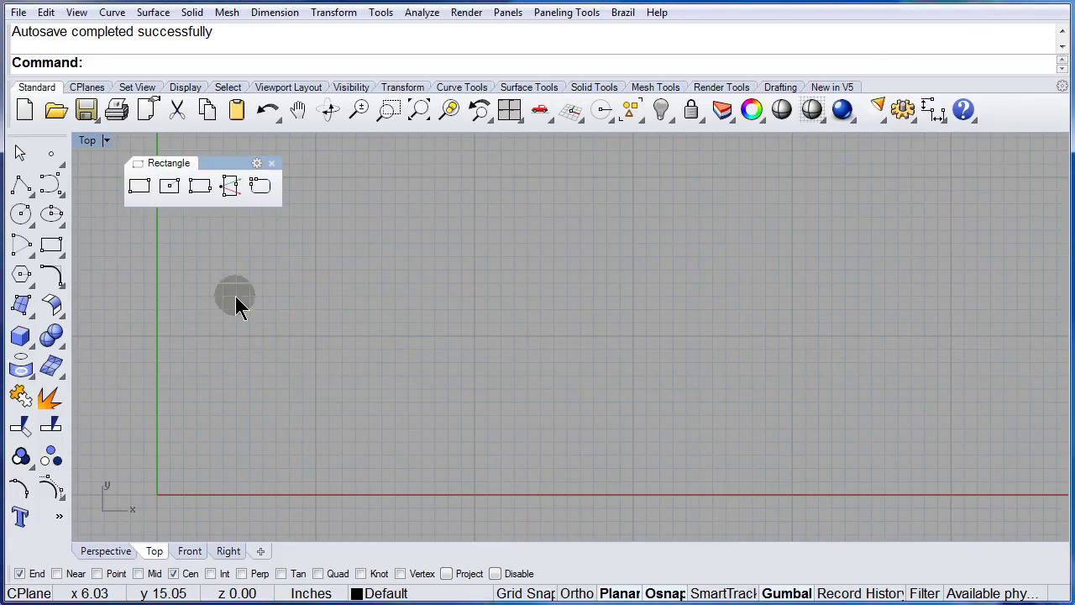
left_click(107, 552)
right_click_drag(371, 436, 607, 427)
scroll(599, 210, "up", 3)
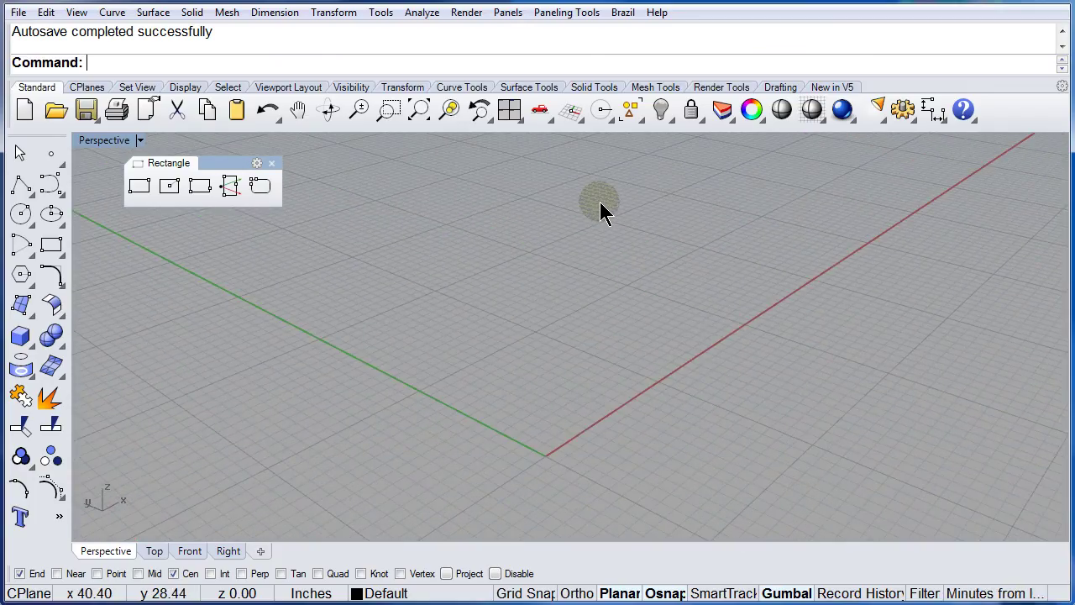
With Grid Snap on, draw a vertical rectangle from the origin, 24 along the red axis, 12 high.
left_click(228, 185)
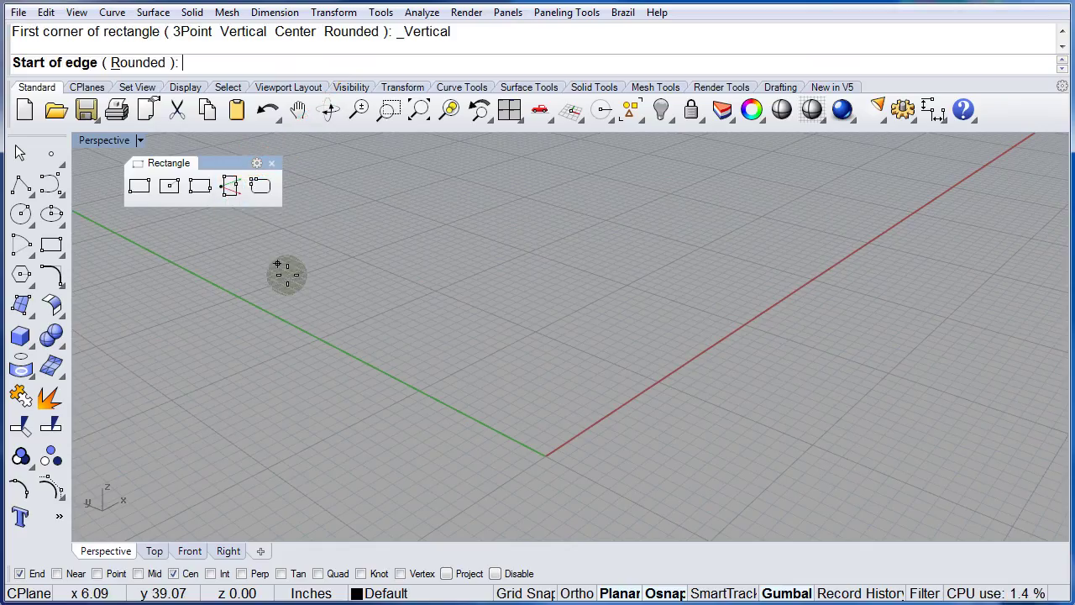
left_click(509, 593)
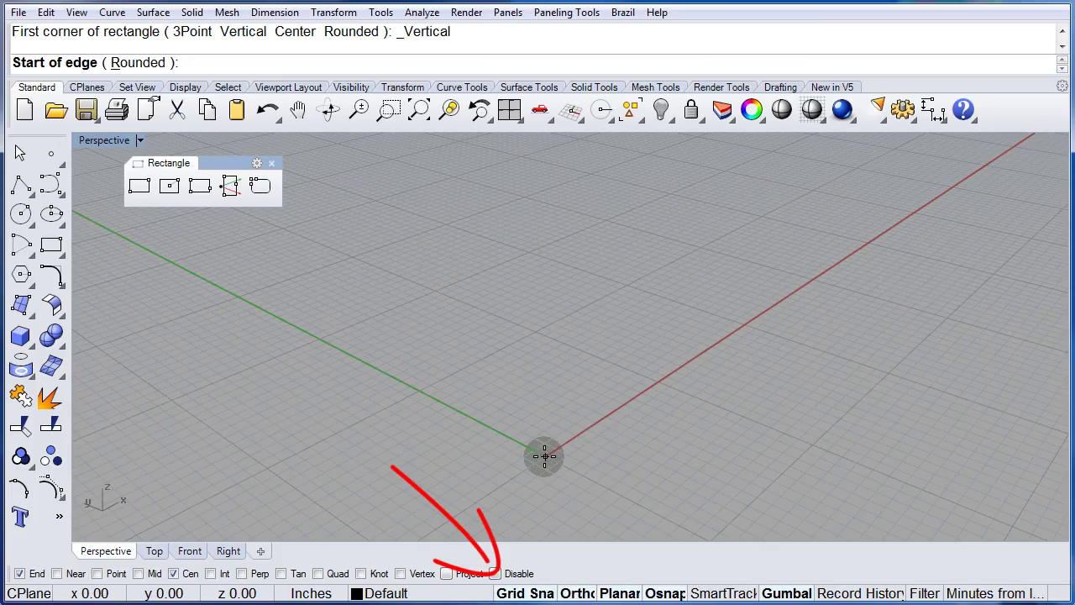
left_click(544, 456)
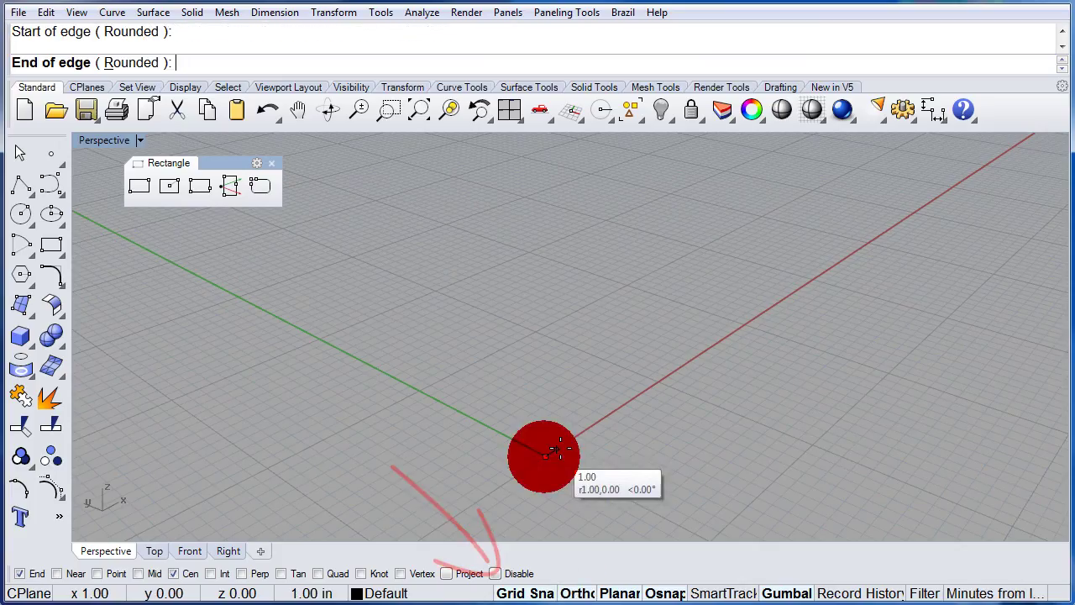
left_click(742, 323)
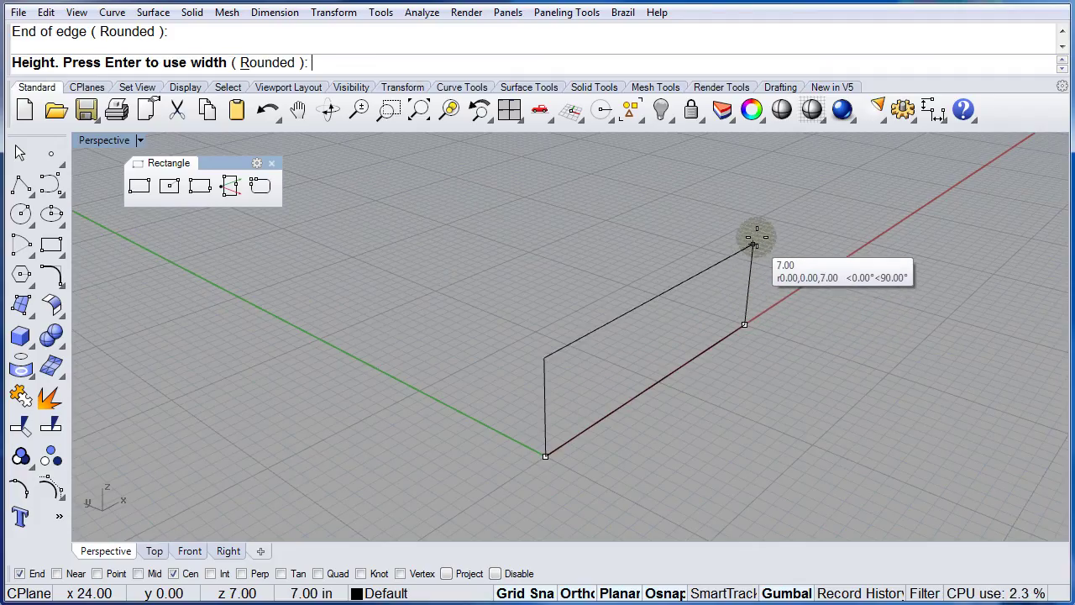
left_click(760, 180)
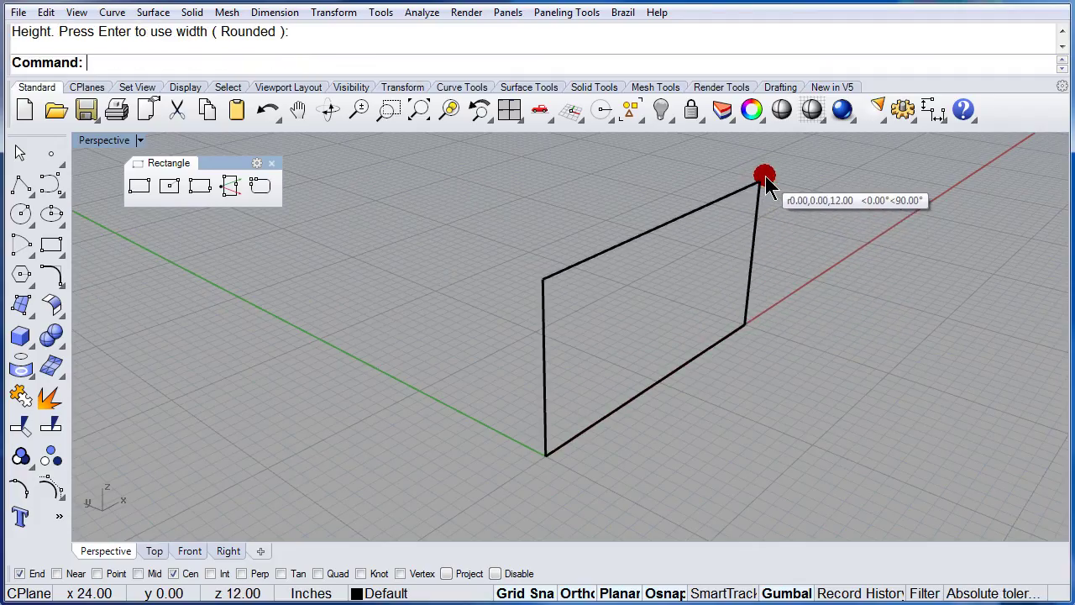
right_click_drag(643, 317, 671, 245)
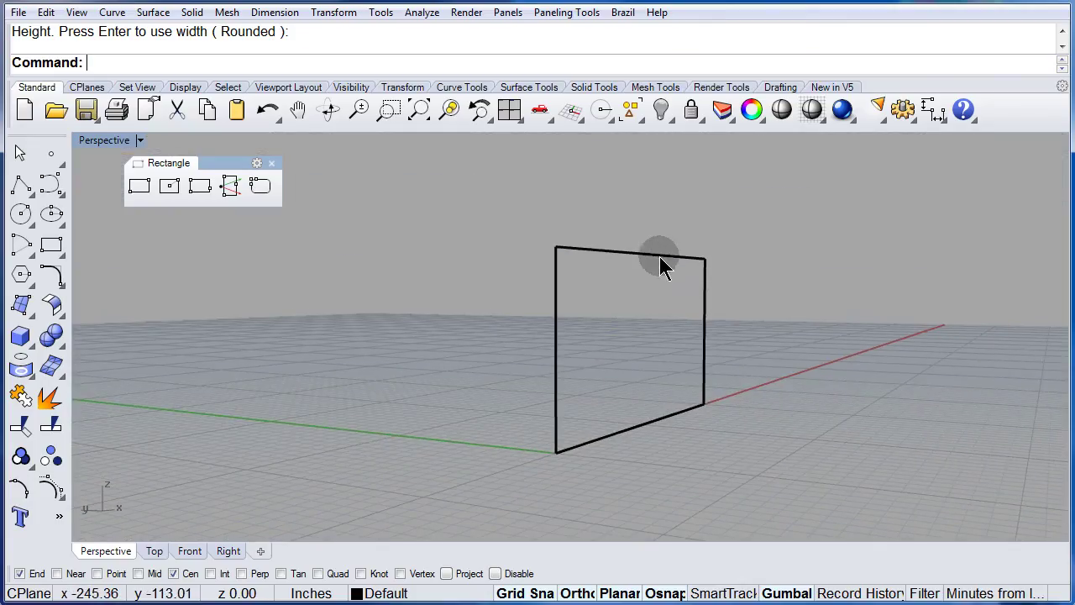
Add a vertical rectangle 16 along the green axis from the first wall's corner, 12 high via End osnap.
left_click(227, 188)
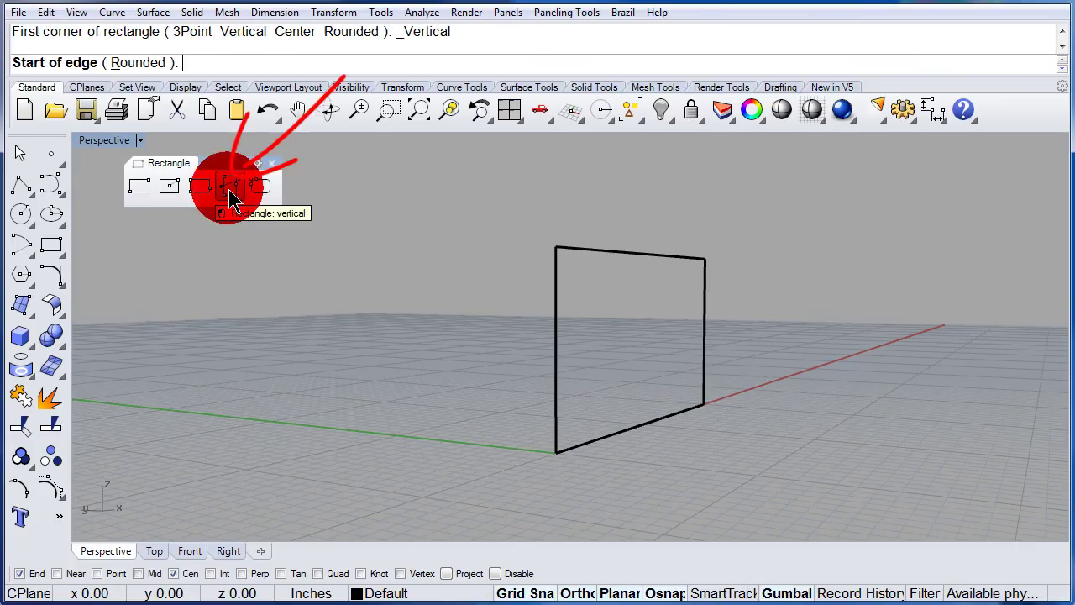
left_click(550, 451)
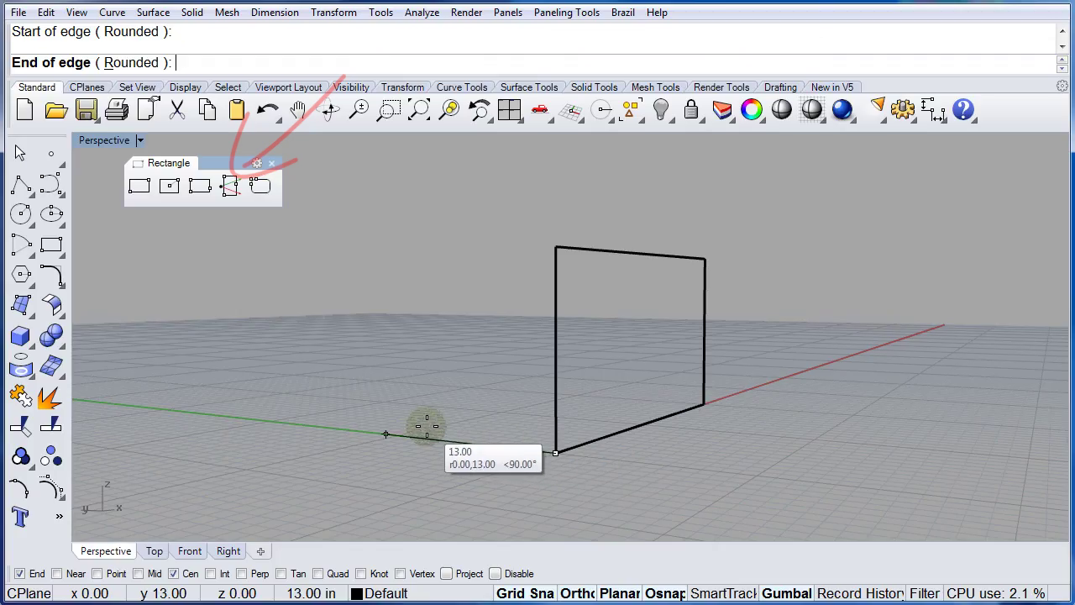
left_click(393, 424)
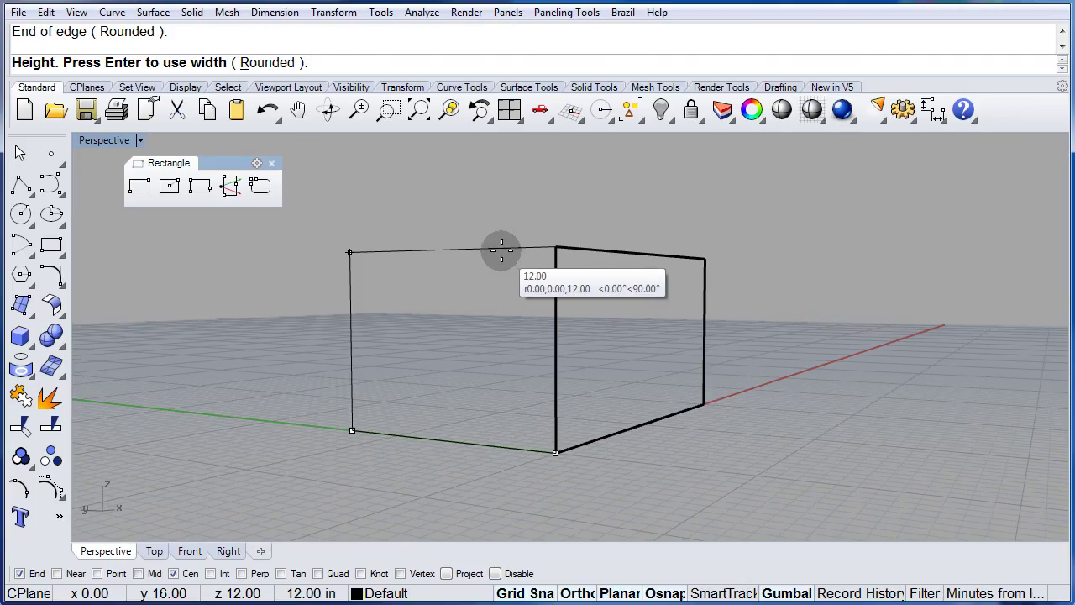
left_click(18, 573)
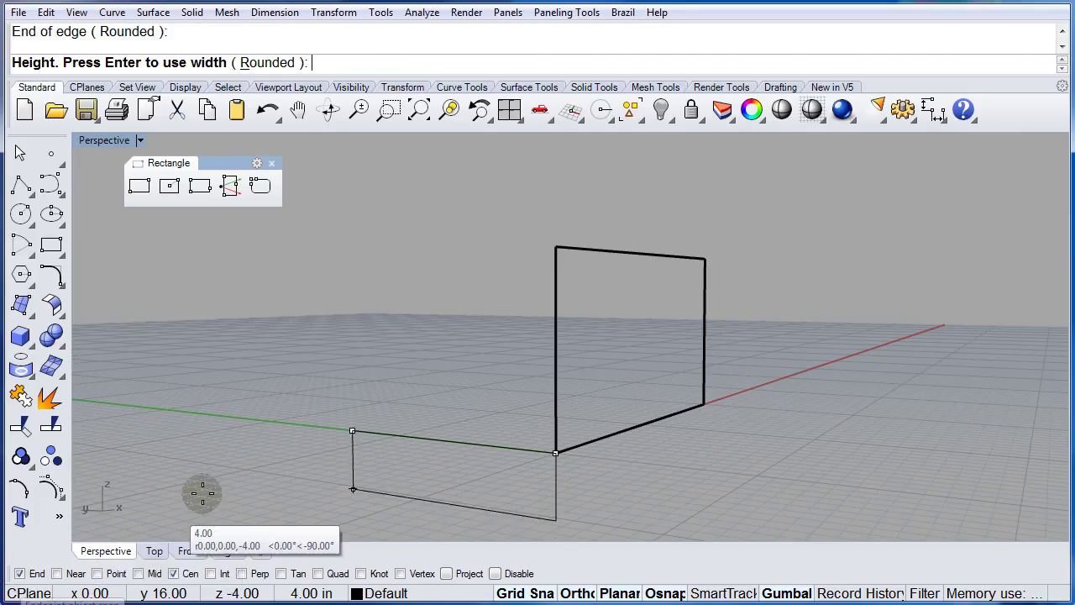
left_click(554, 248)
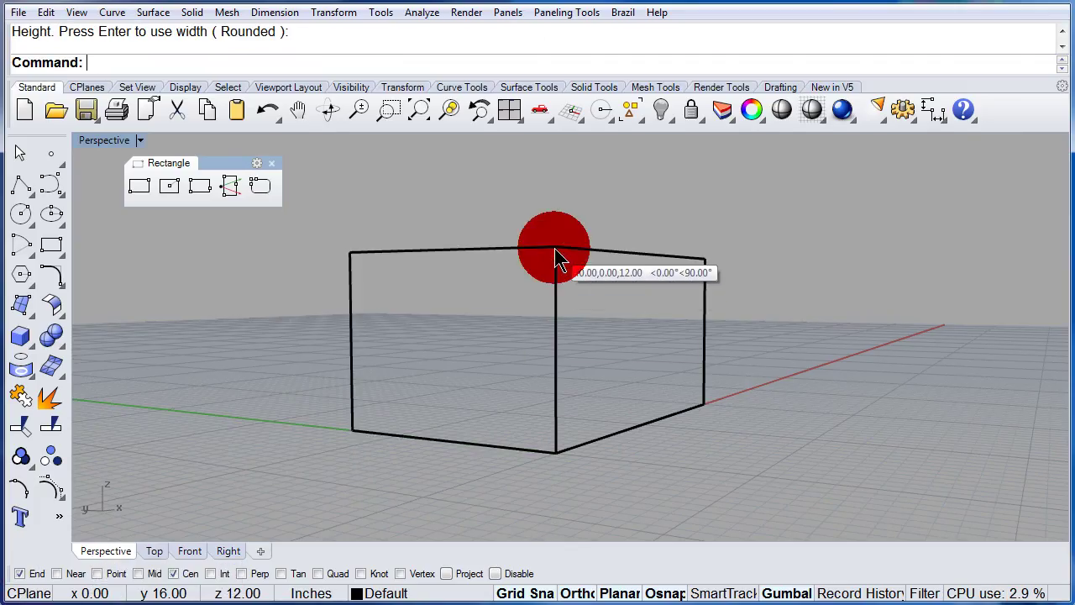
right_click_drag(728, 379, 143, 415)
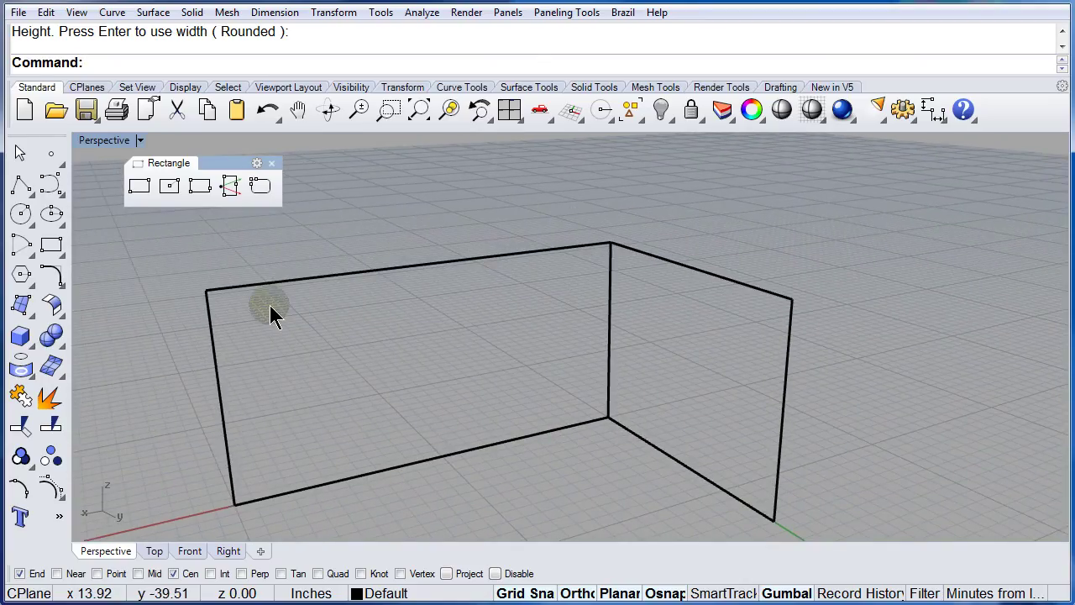
Using Near osnap, draw a 5.70 by 4 vertical window on the long wall's bottom edge.
left_click(231, 189)
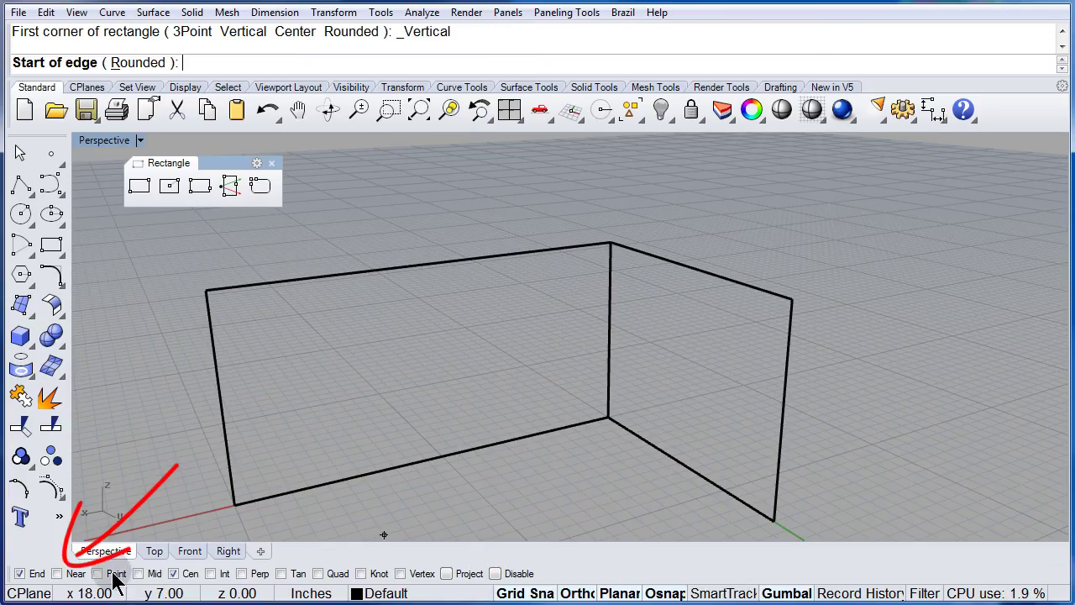
left_click(55, 573)
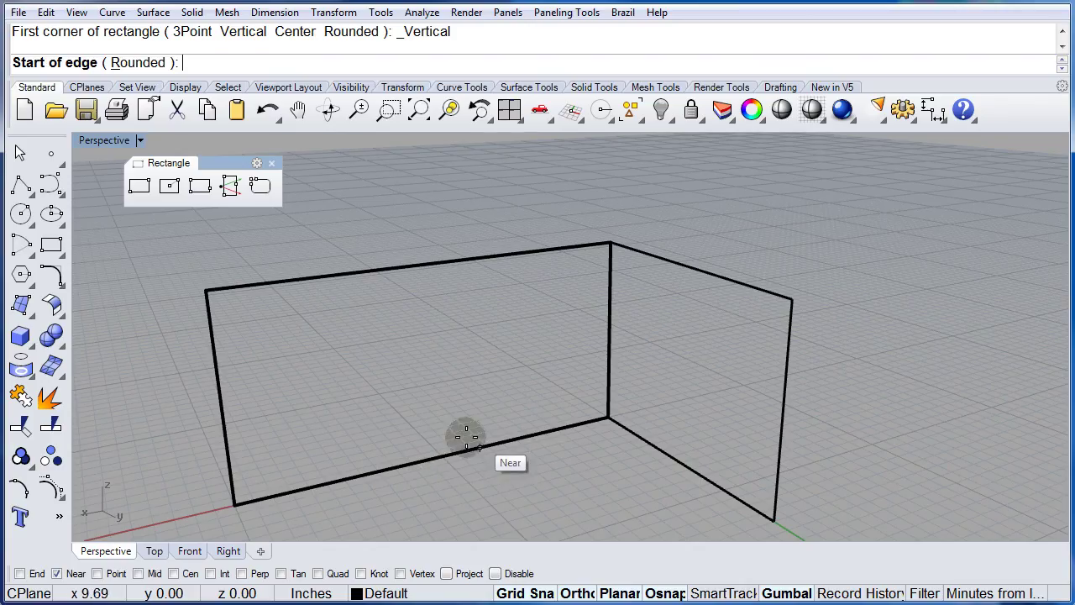
left_click(303, 485)
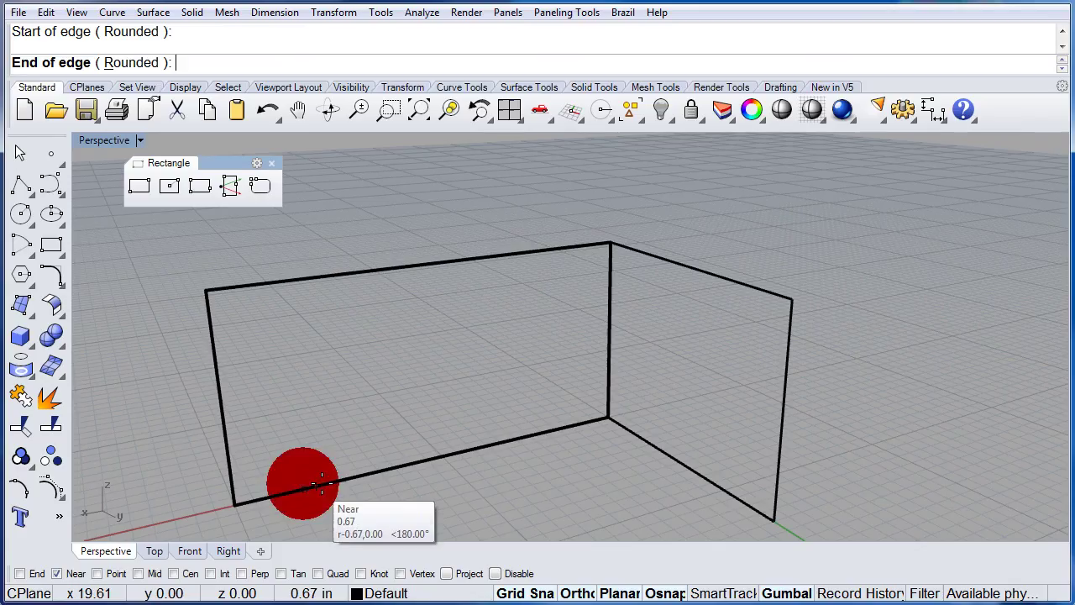
left_click(401, 464)
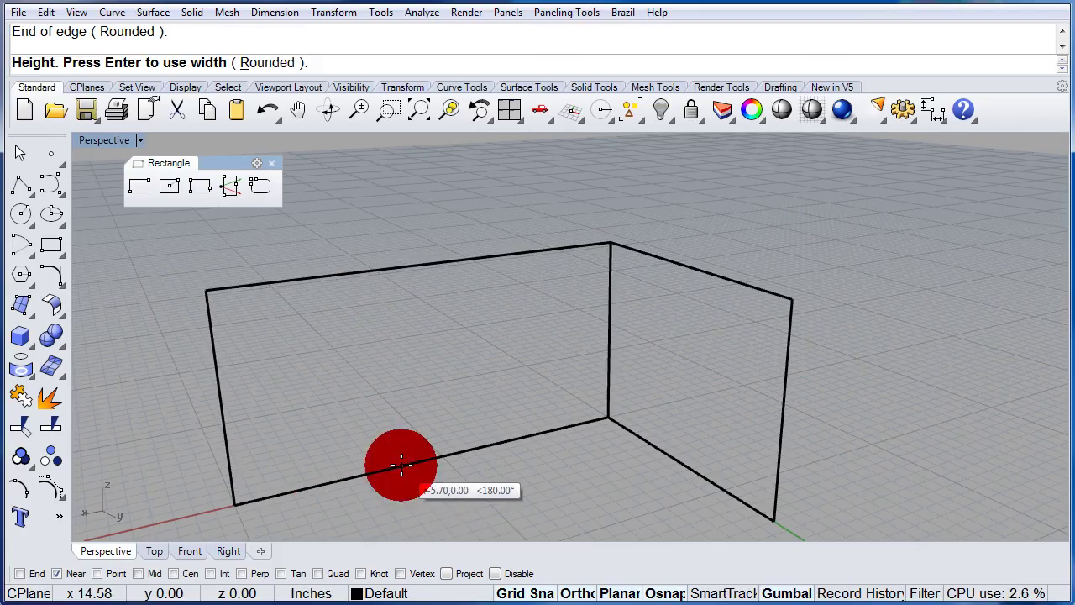
left_click(394, 404)
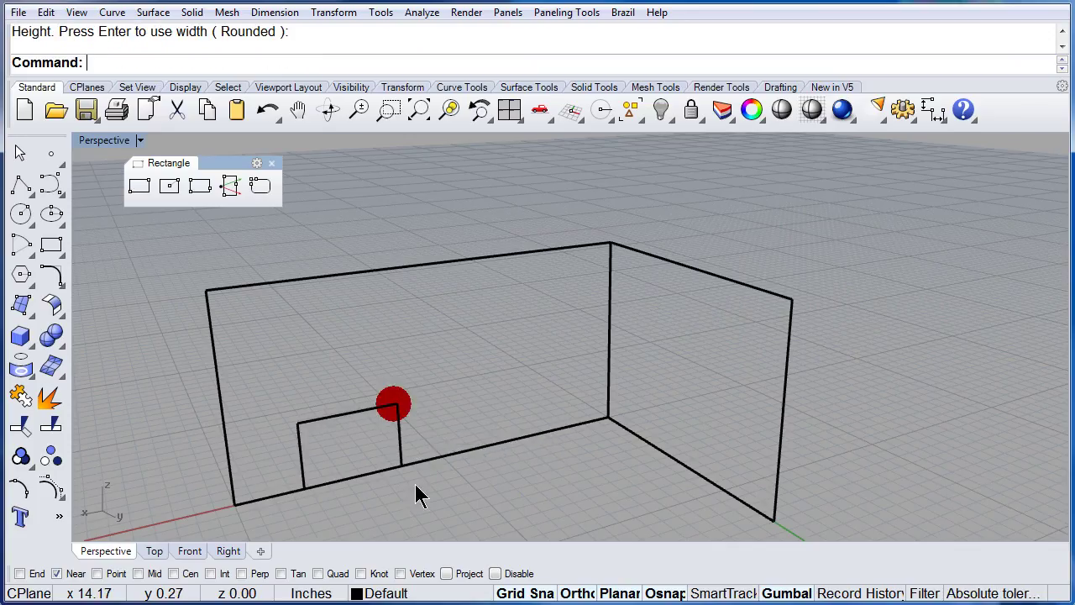
Lift the window 4 units with the gumball and Alt-copy it 10 units along the wall.
left_click(346, 414)
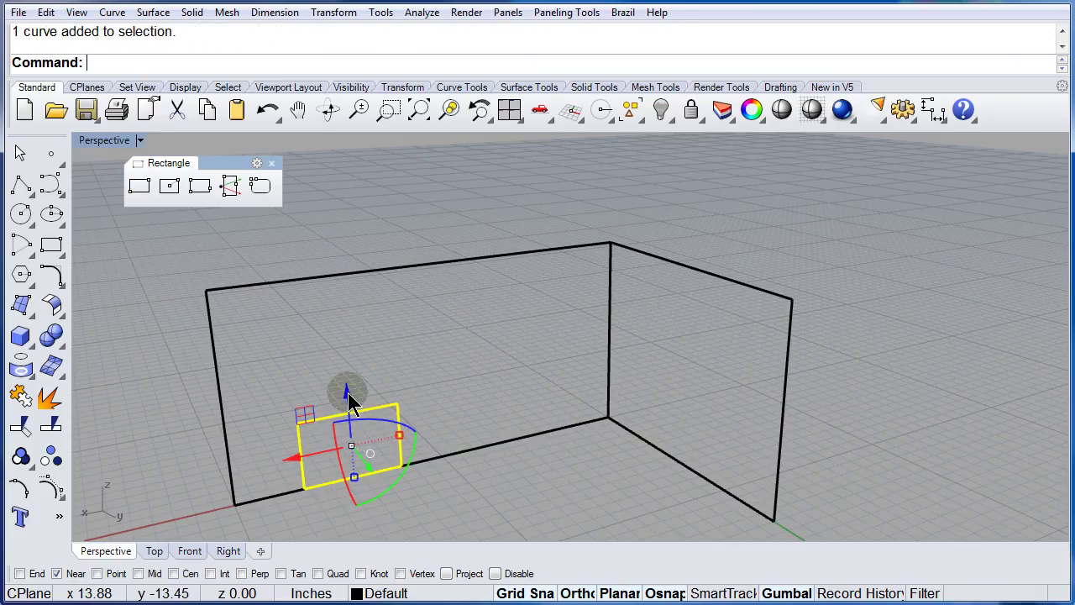
left_click_drag(348, 395, 343, 331)
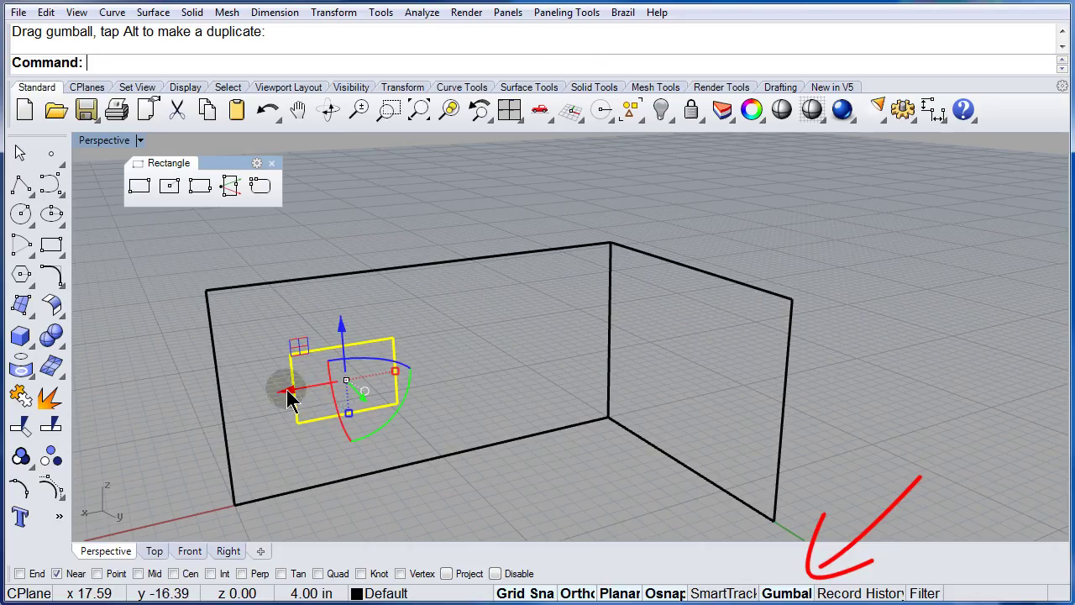
left_click_drag(293, 392, 454, 388)
key("alt")
left_click(578, 509)
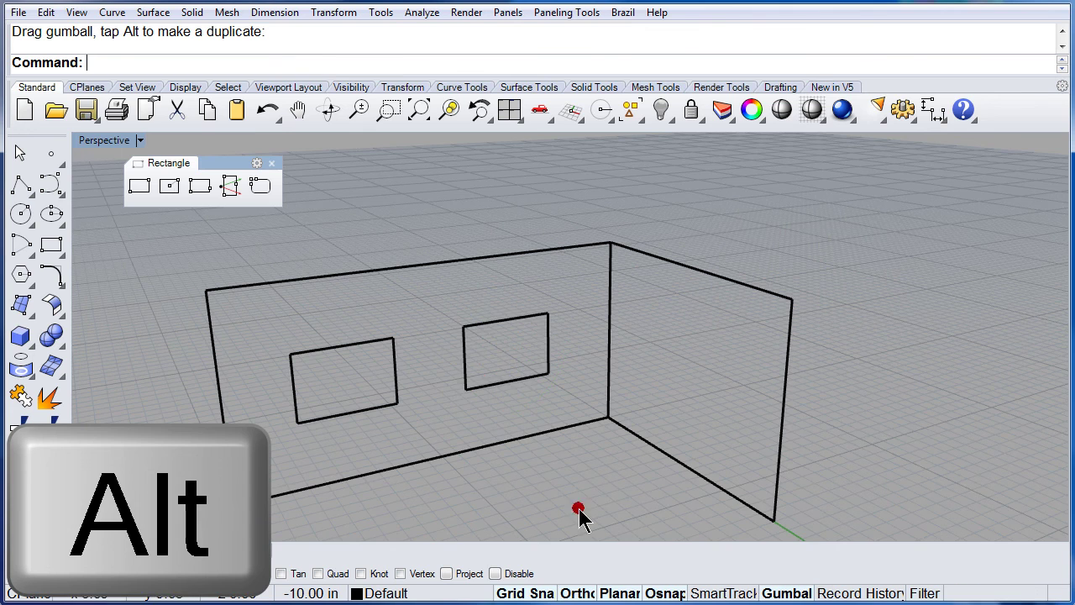
right_click_drag(437, 342, 849, 384)
scroll(660, 305, "up", 3)
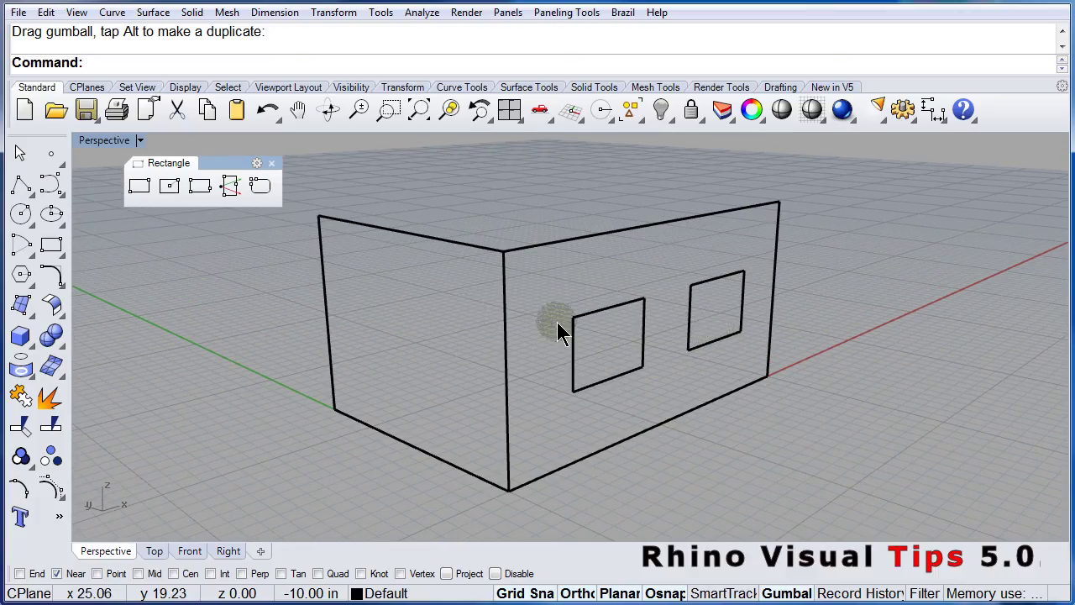